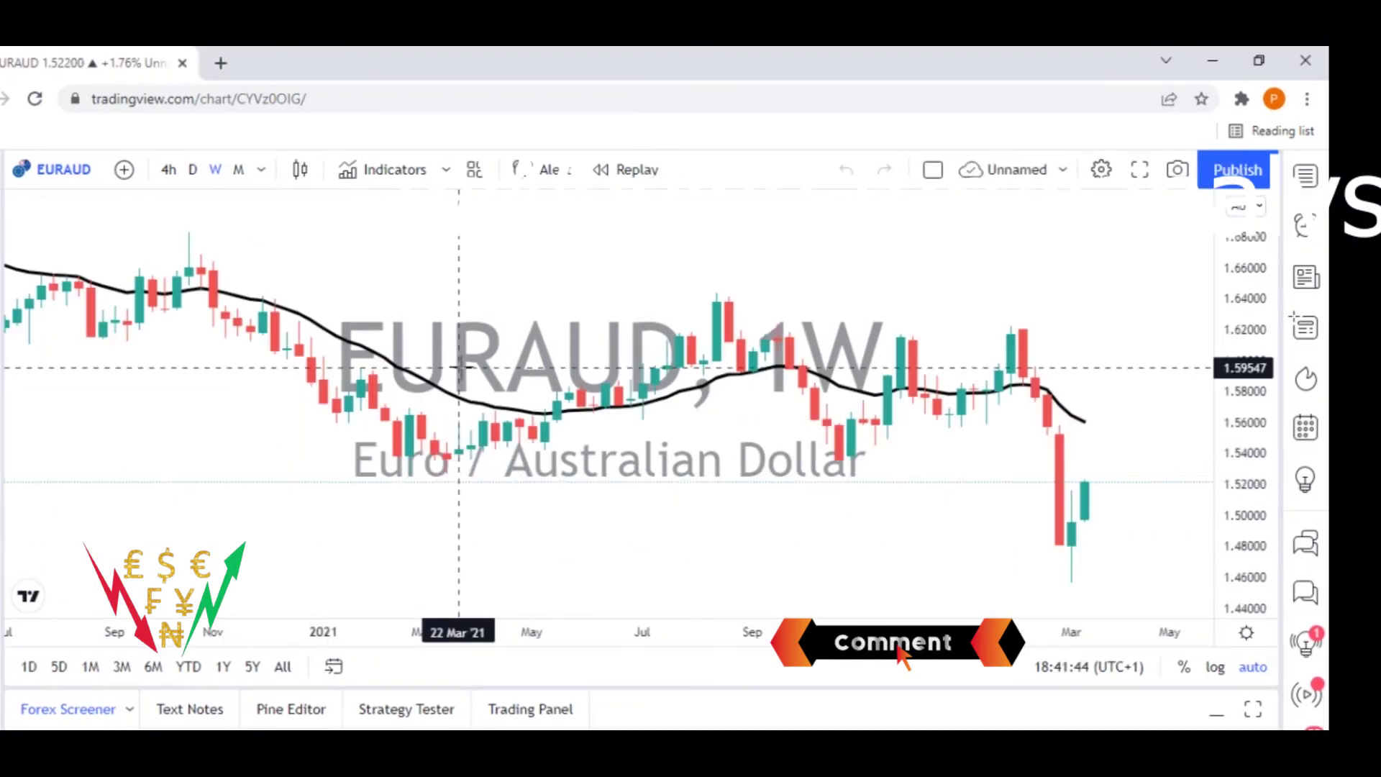
- Draw a rectangle over the recent weekly highs from 23 Aug '21 to 28 Mar '22, between about 1.621 and 1.635
left_click_drag(774, 413, 623, 419)
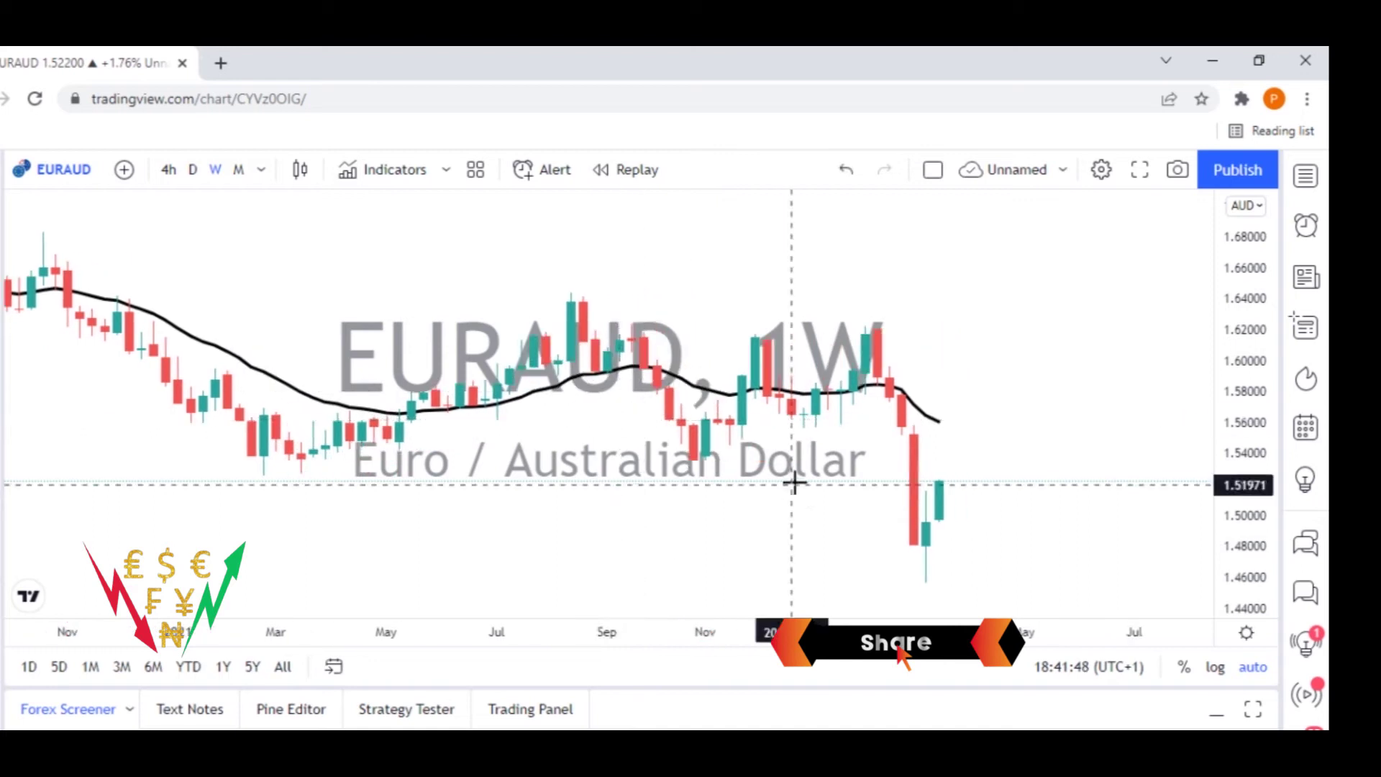
scroll(539, 440, "down", 3)
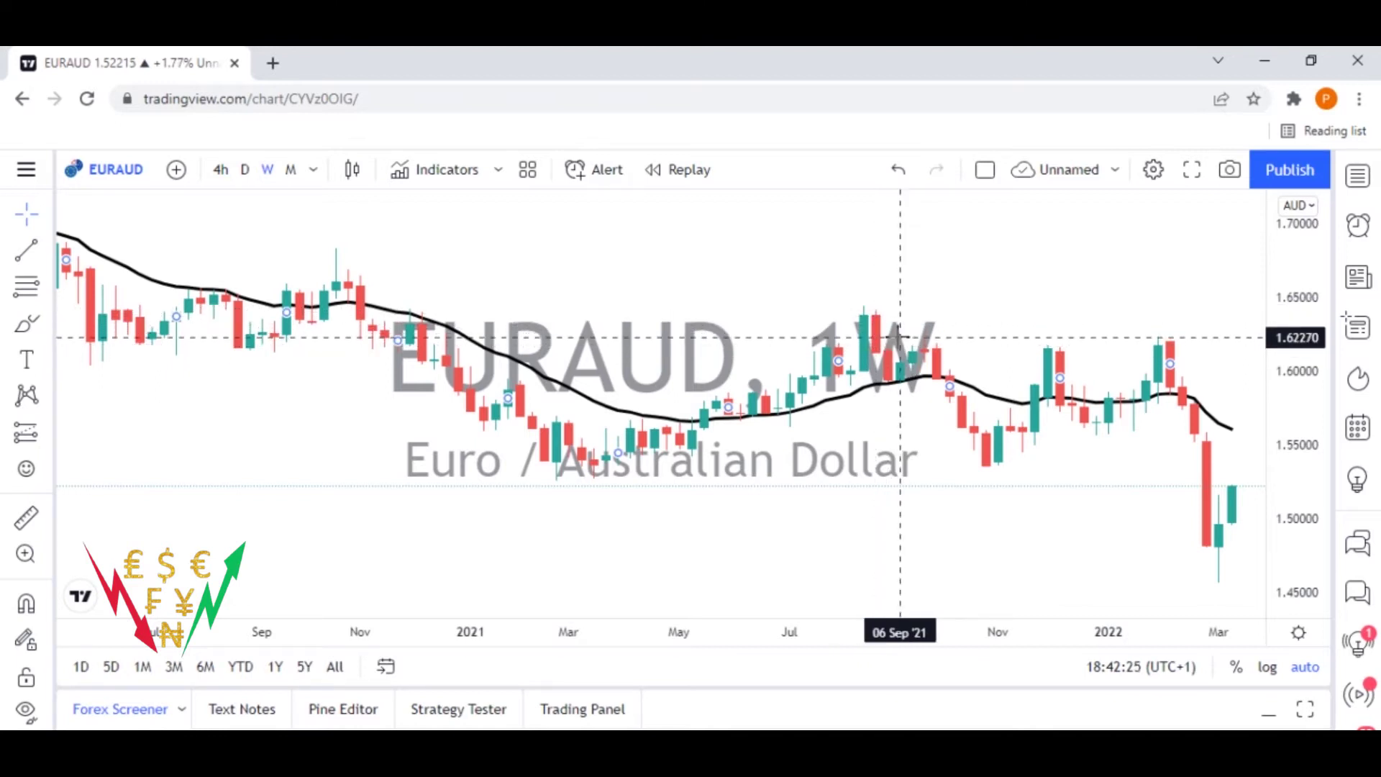
left_click_drag(892, 320, 789, 340)
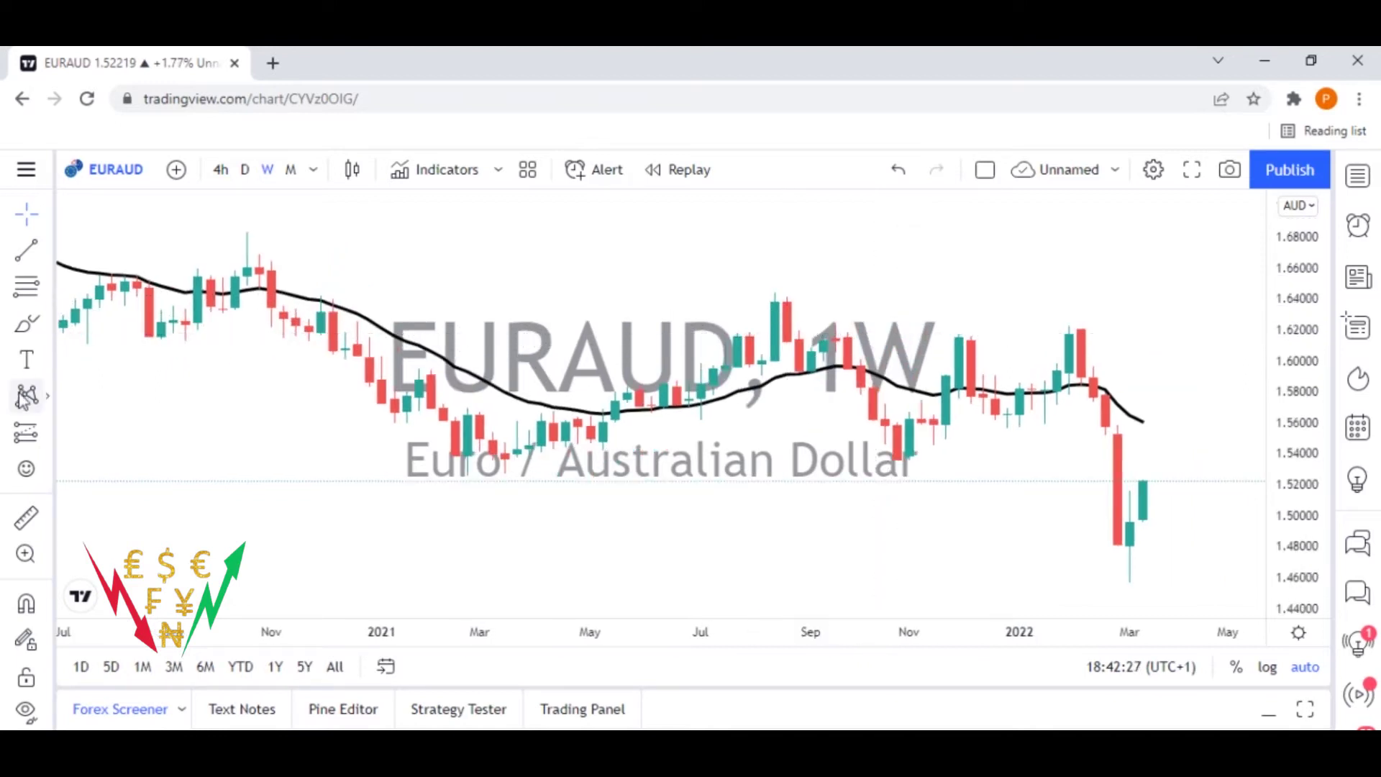
left_click(48, 323)
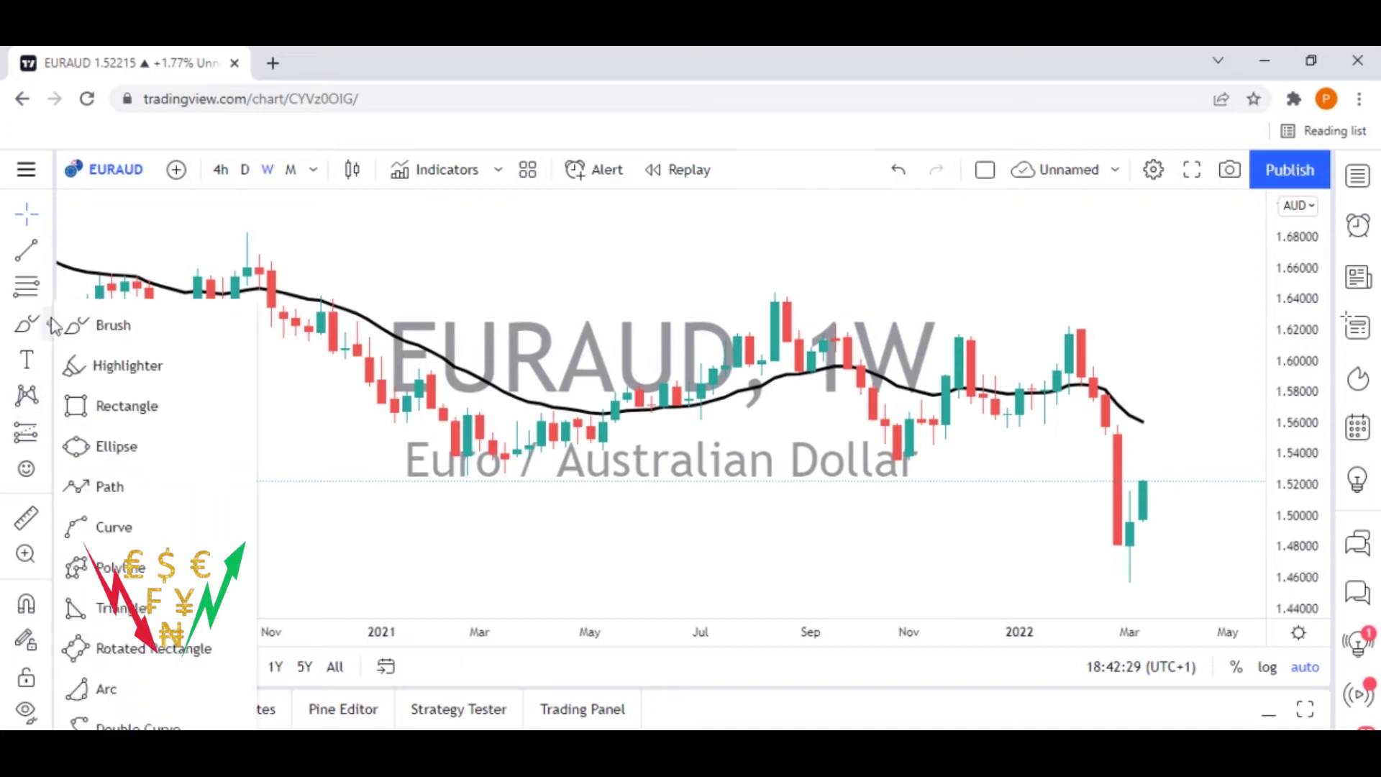
left_click(95, 371)
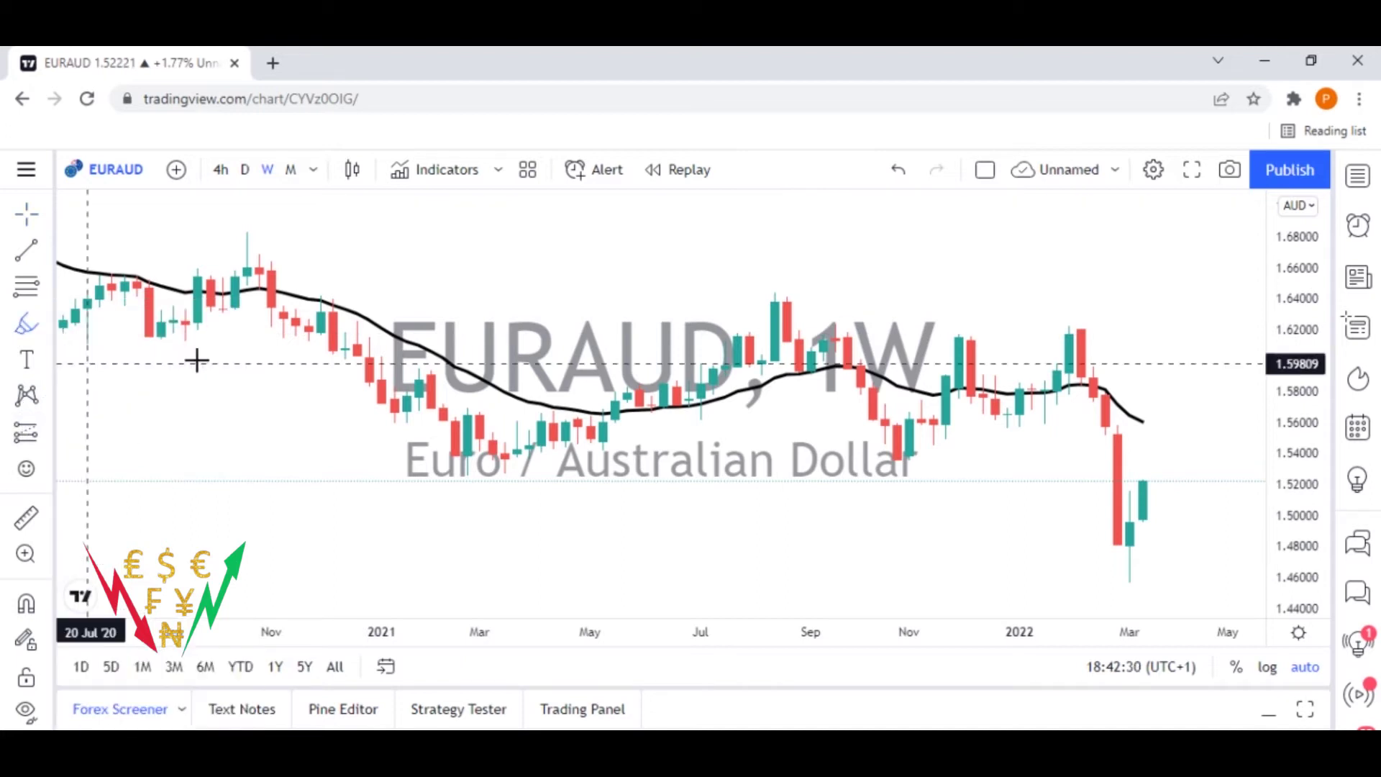
left_click(52, 328)
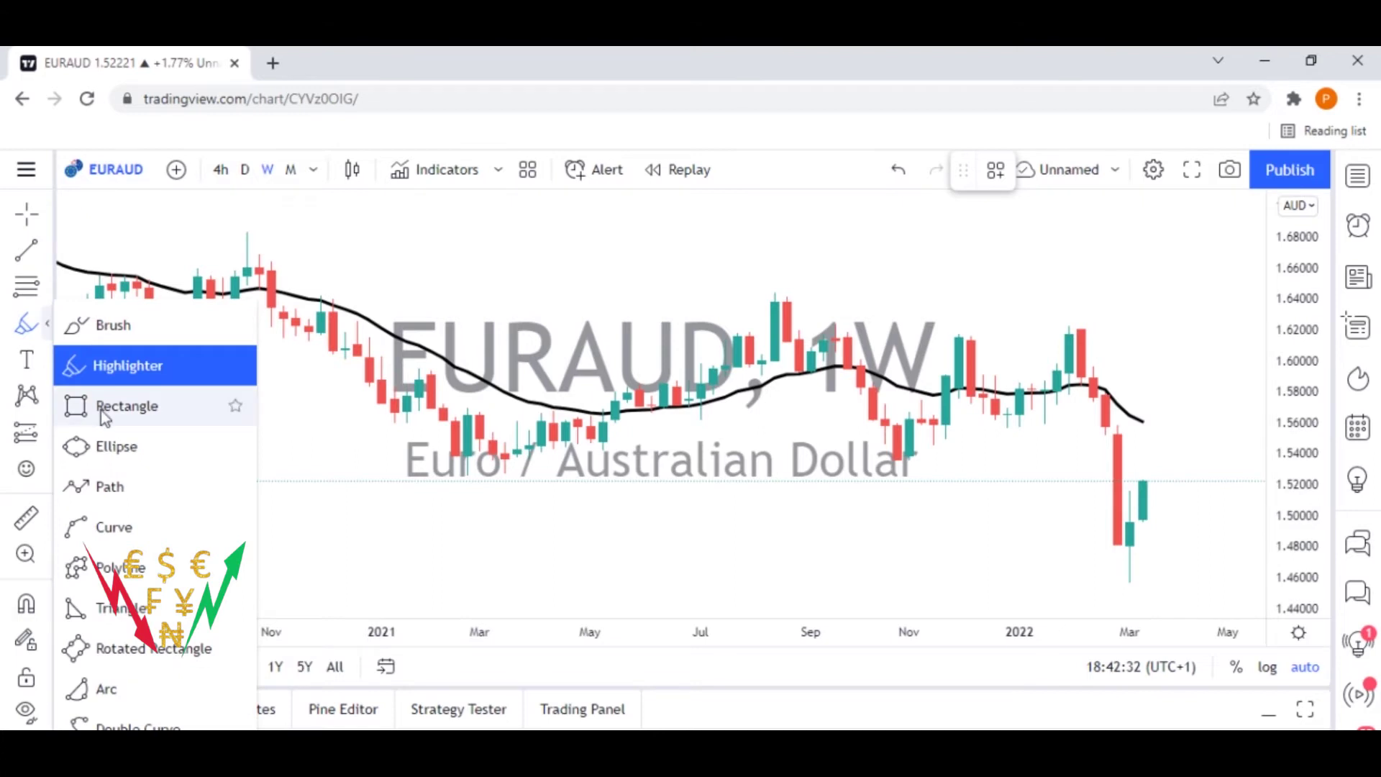
left_click(101, 410)
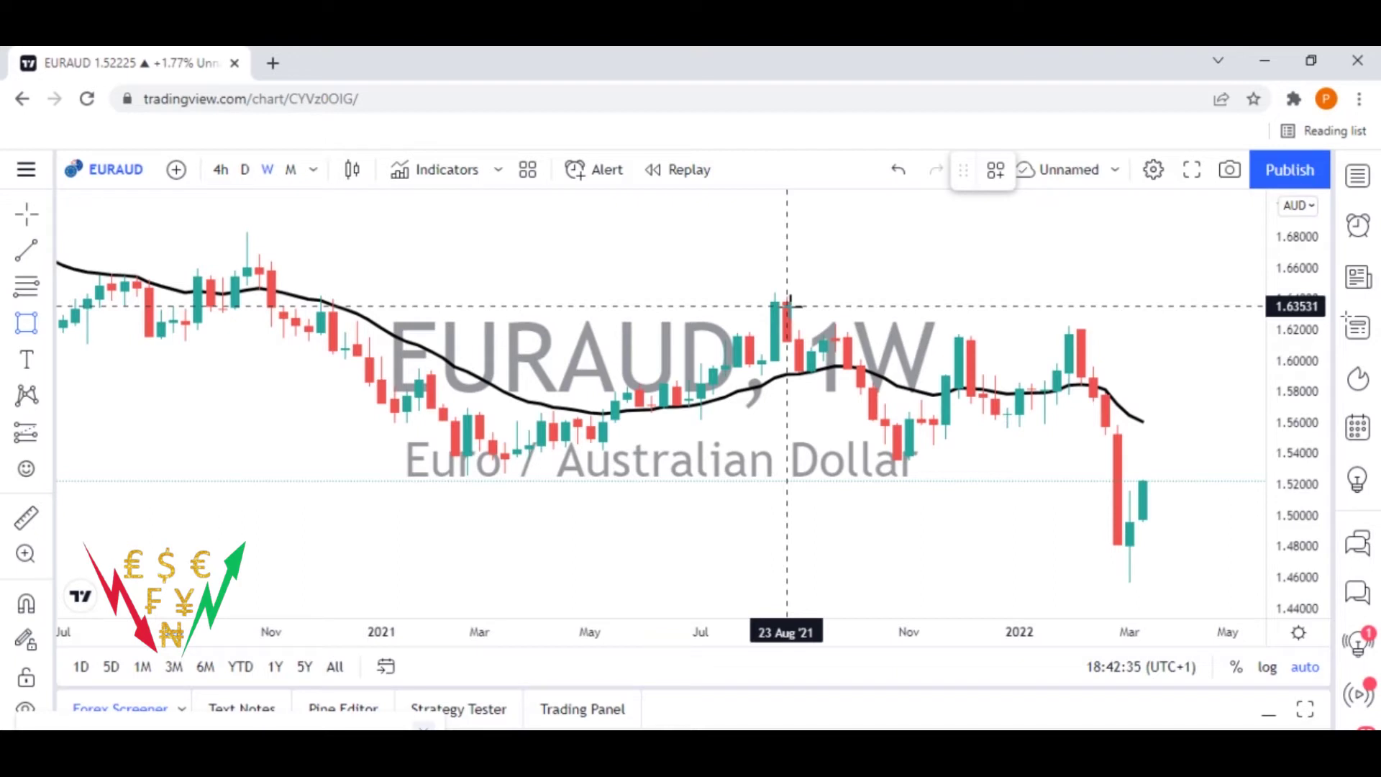
left_click_drag(789, 304, 1167, 328)
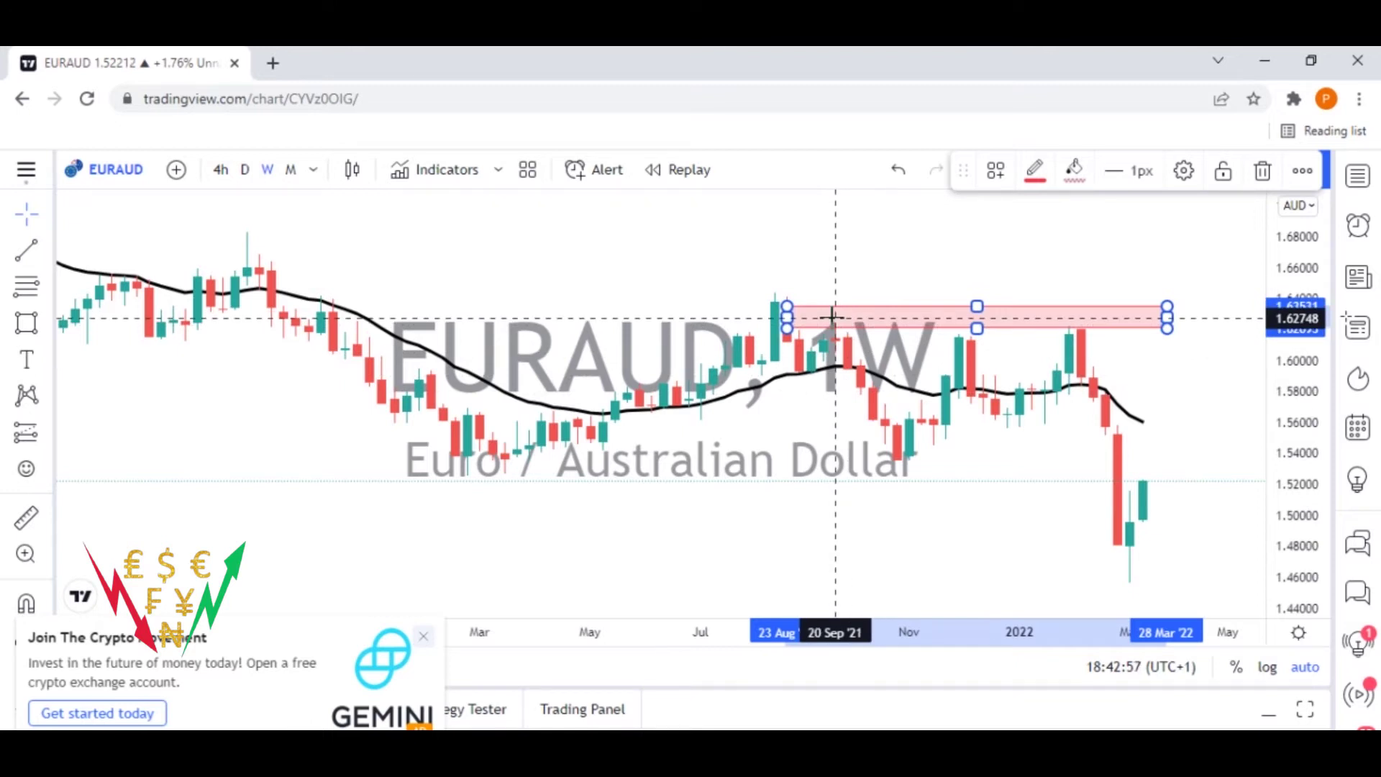
left_click(854, 379)
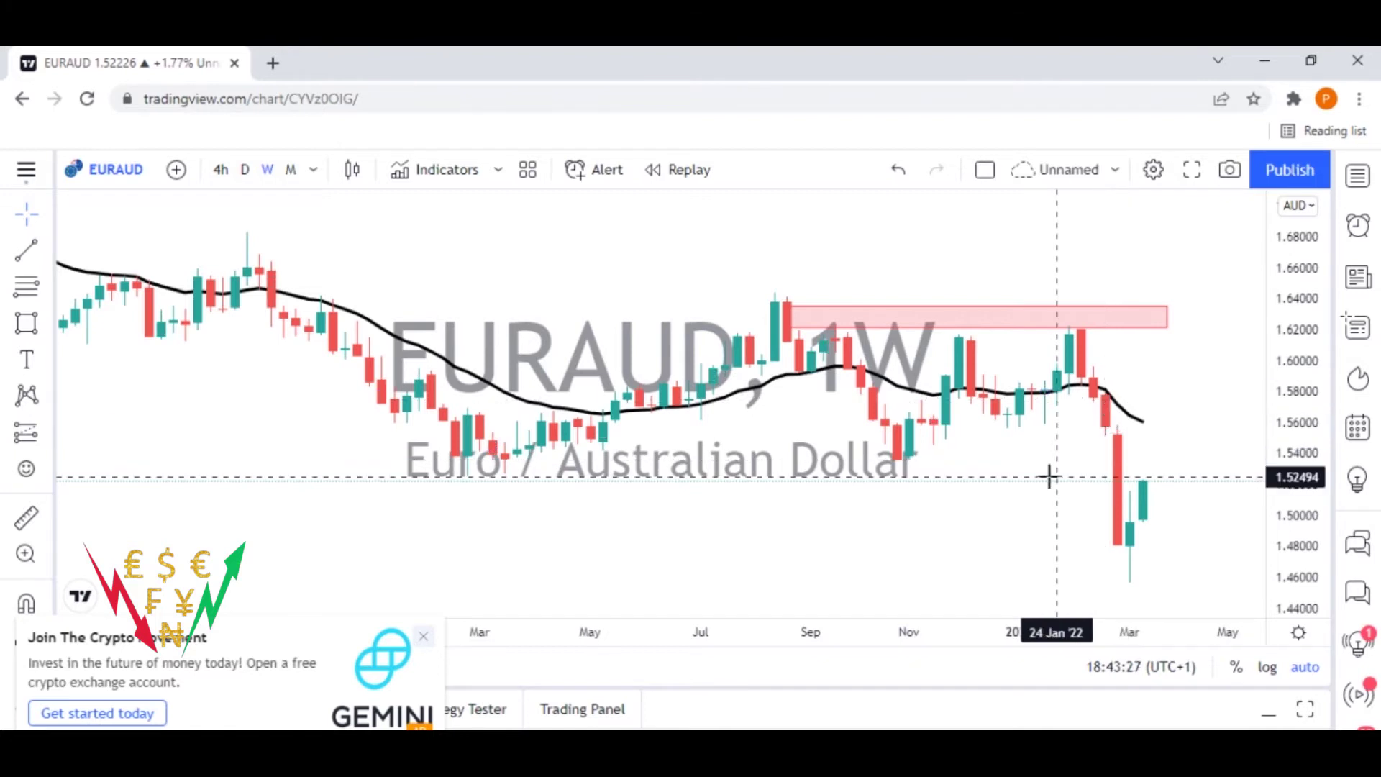
- Place a horizontal line along the 2021 swing lows at about 1.537 and dismiss the advertisement
left_click_drag(1049, 476, 977, 478)
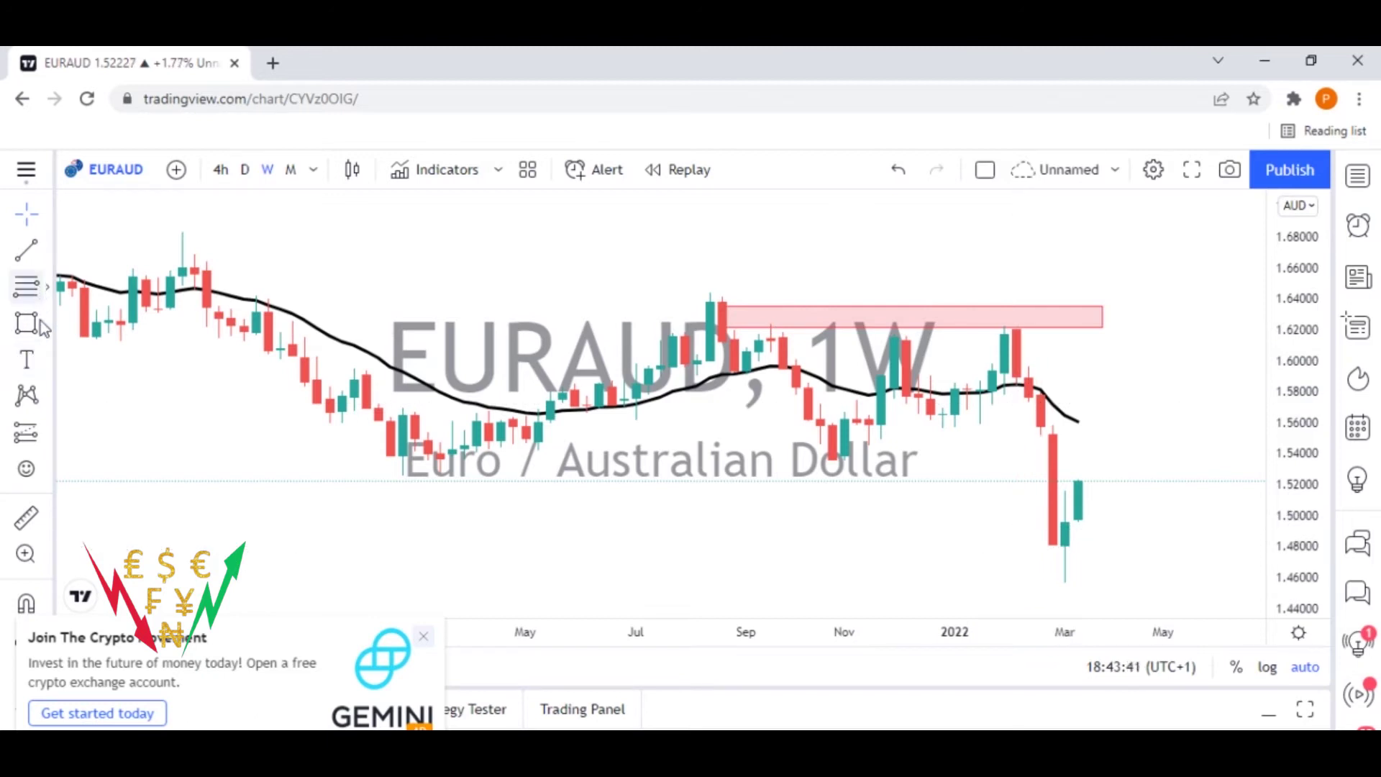
left_click(46, 255)
left_click(144, 420)
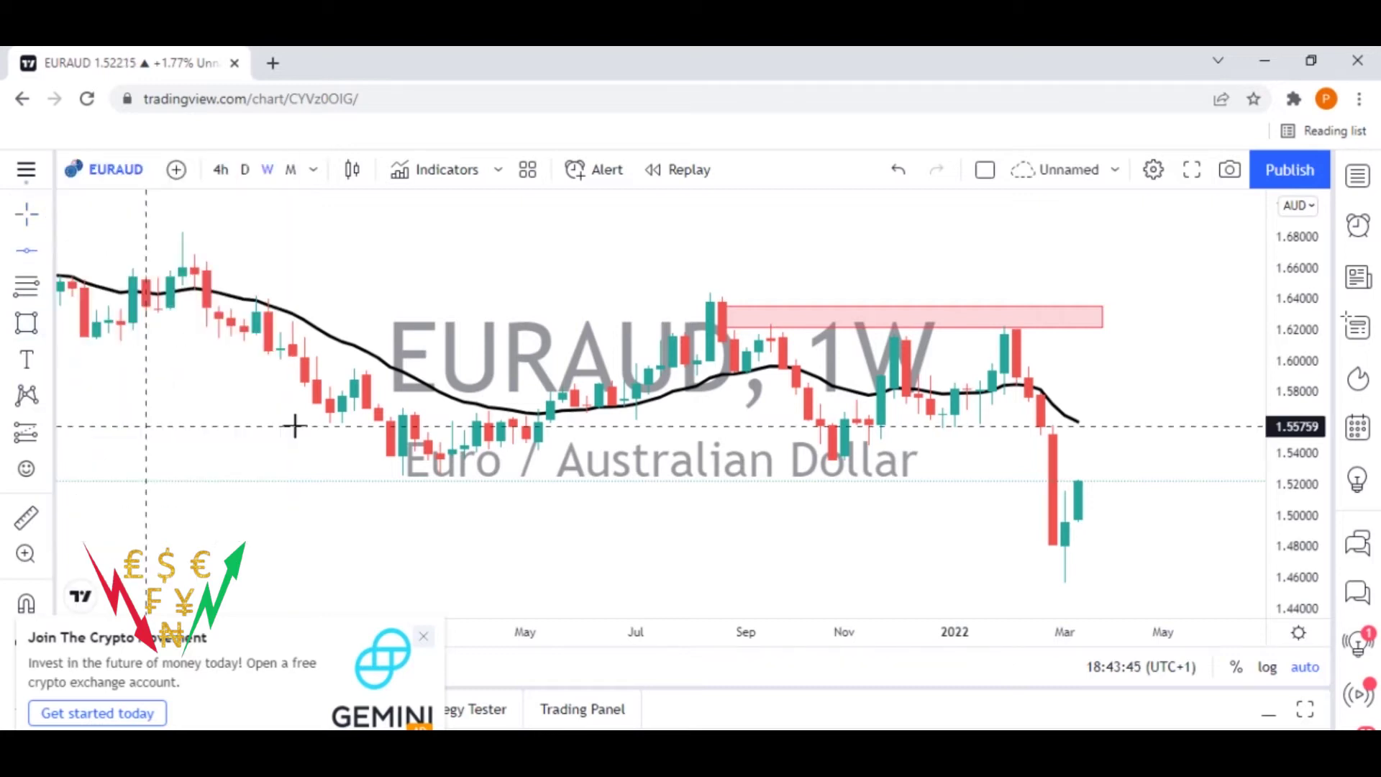
left_click(856, 448)
left_click(672, 459)
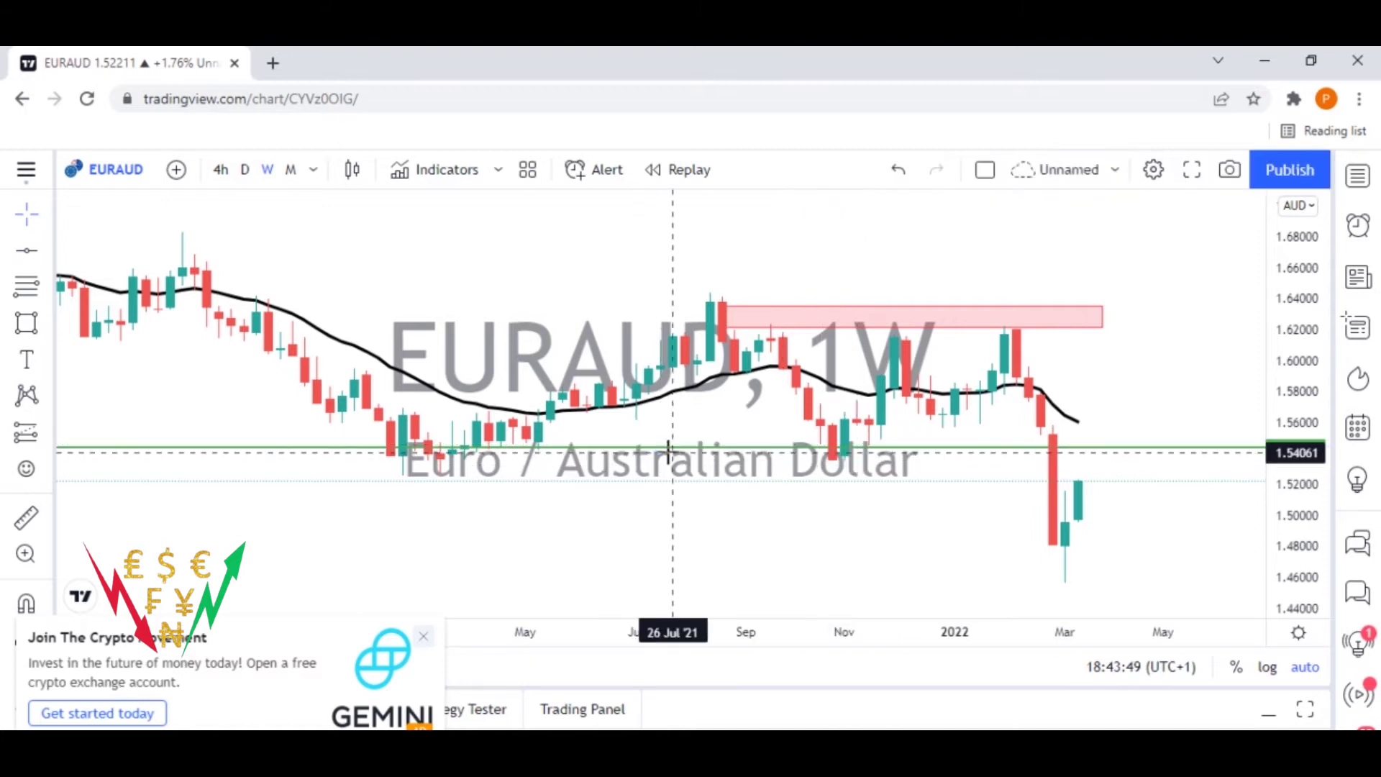
left_click_drag(671, 449, 660, 457)
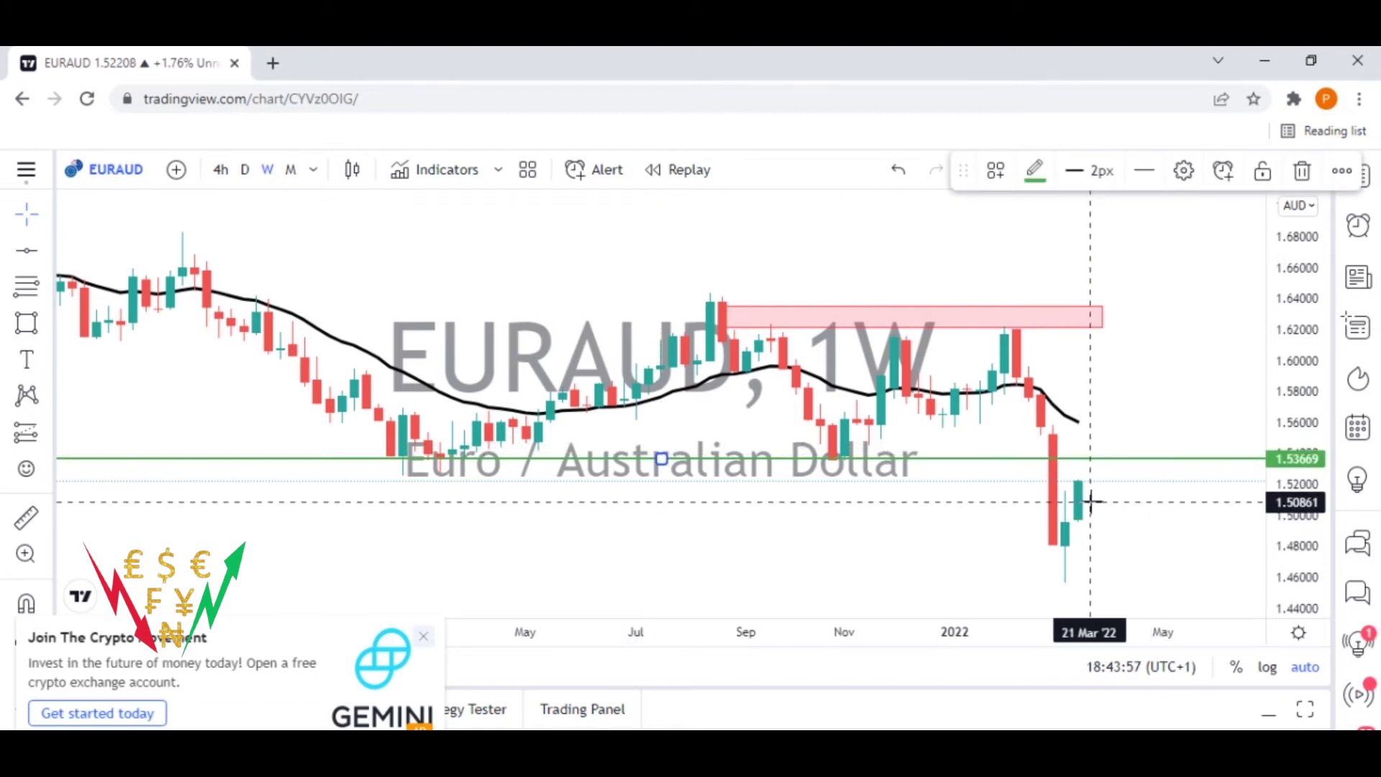
left_click(422, 639)
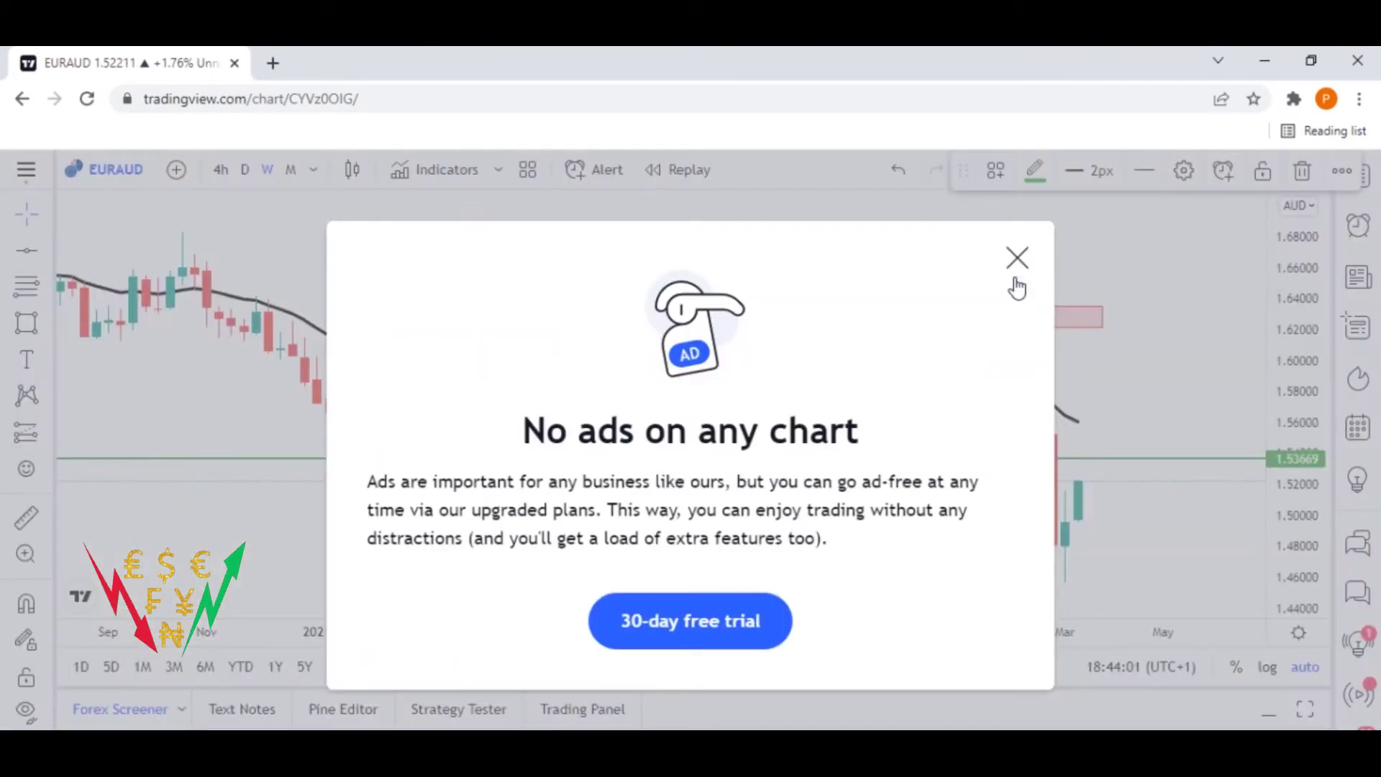
left_click(1017, 278)
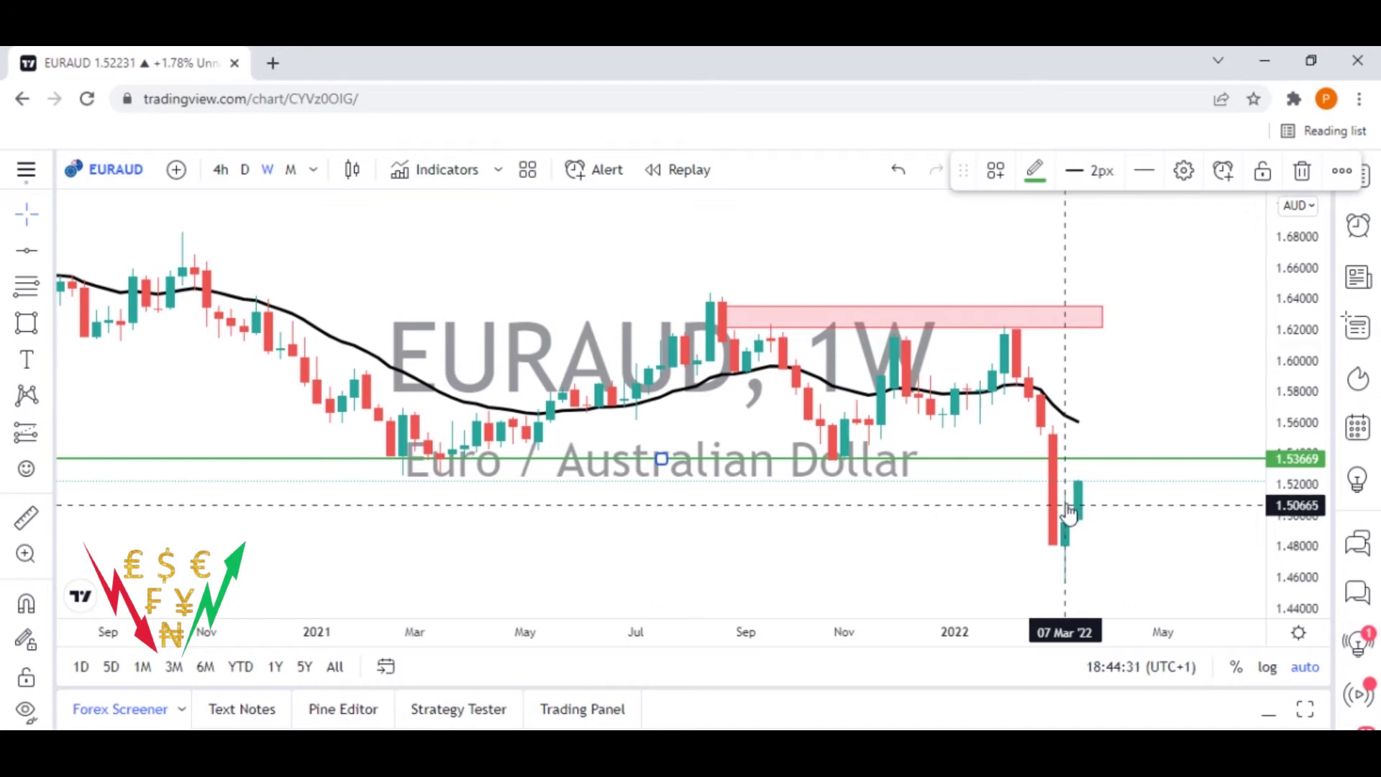
- Draw a rectangle over the late-2017 consolidation, from 28 Aug '17 to early 2020, between about 1.476 and 1.503
left_click_drag(930, 501, 954, 503)
left_click_drag(734, 497, 823, 493)
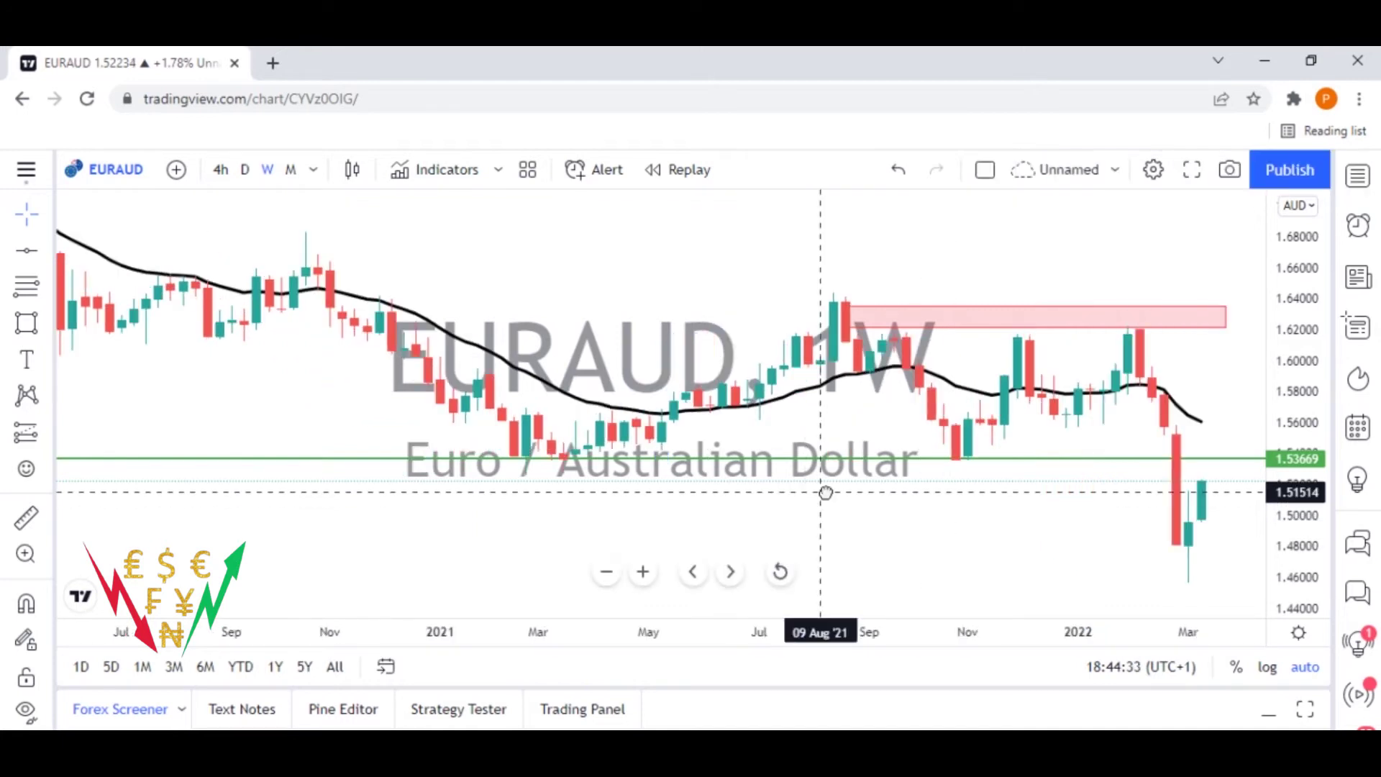
left_click(607, 574)
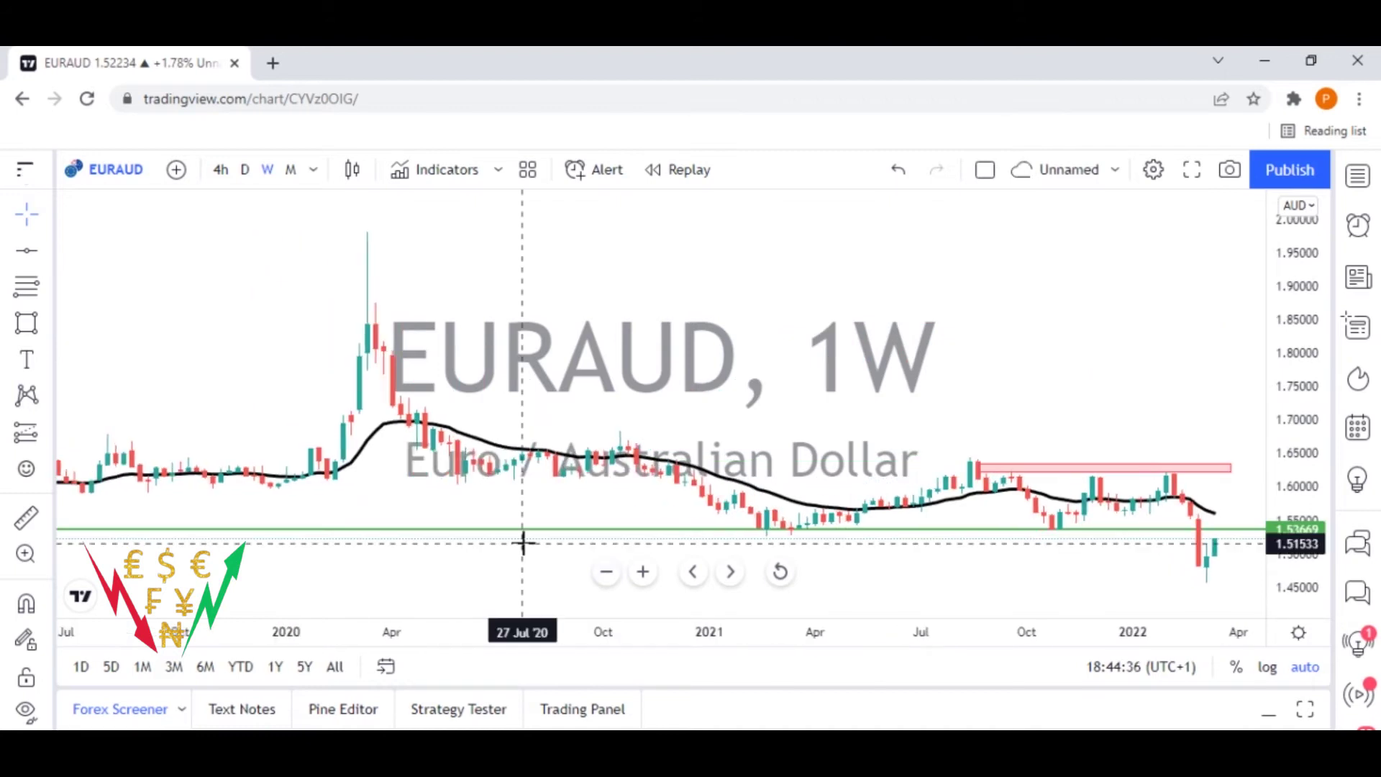
left_click_drag(754, 543, 1136, 541)
left_click_drag(575, 552, 885, 552)
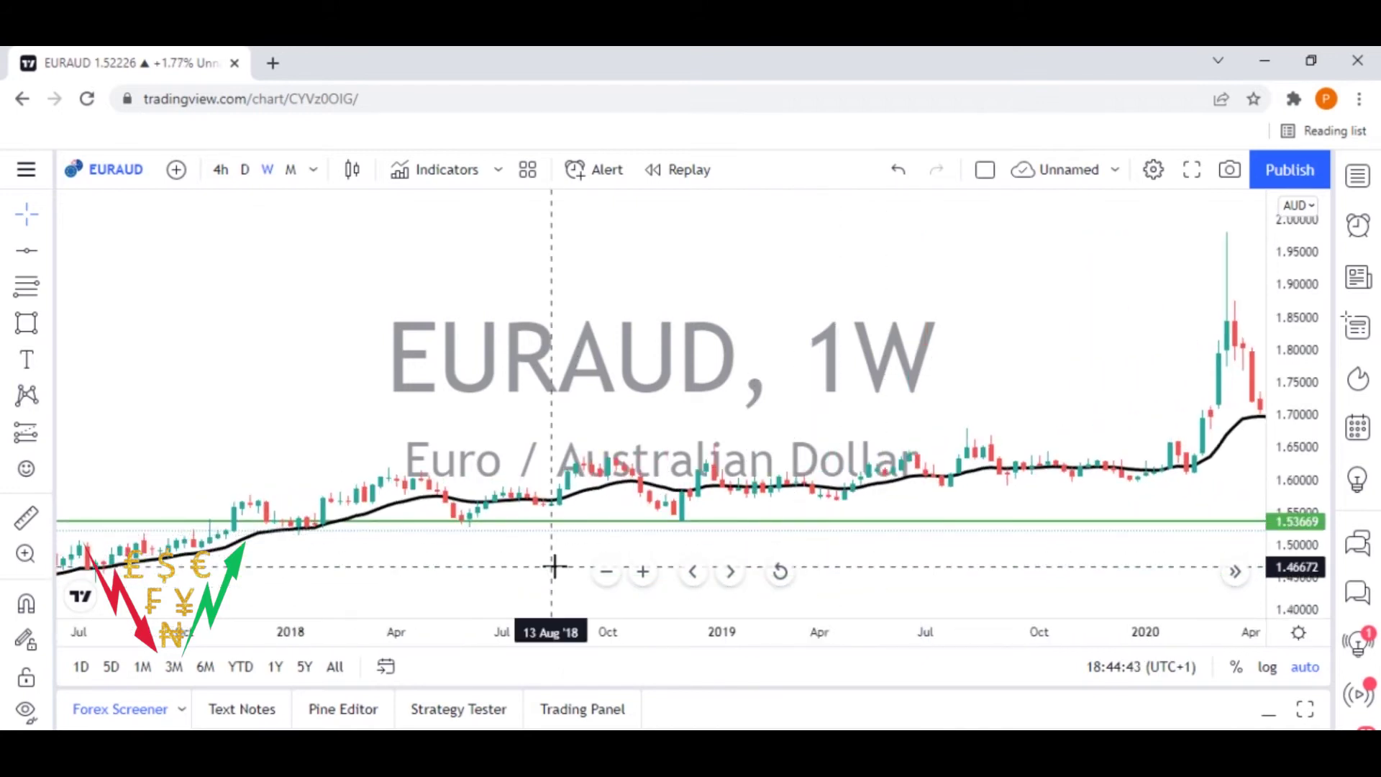
left_click_drag(561, 566, 611, 522)
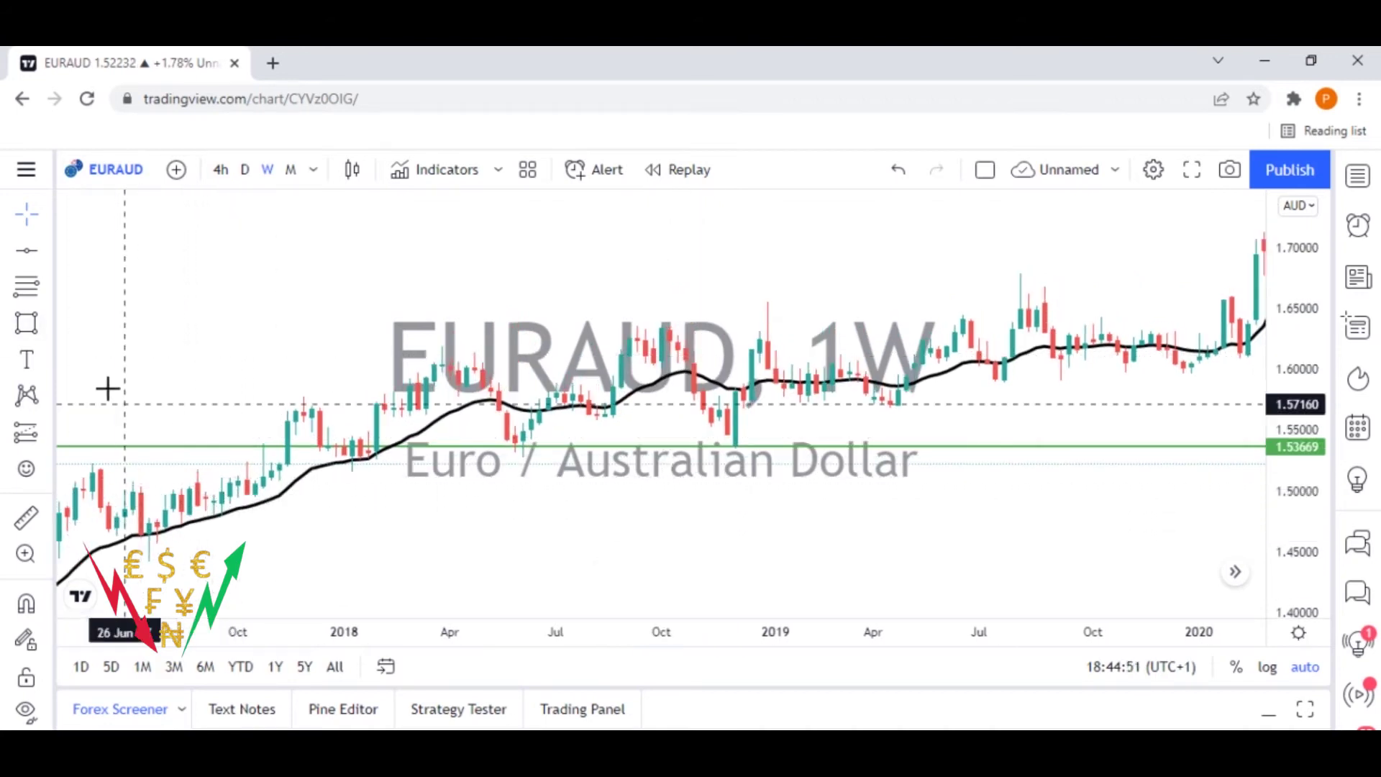
left_click(48, 324)
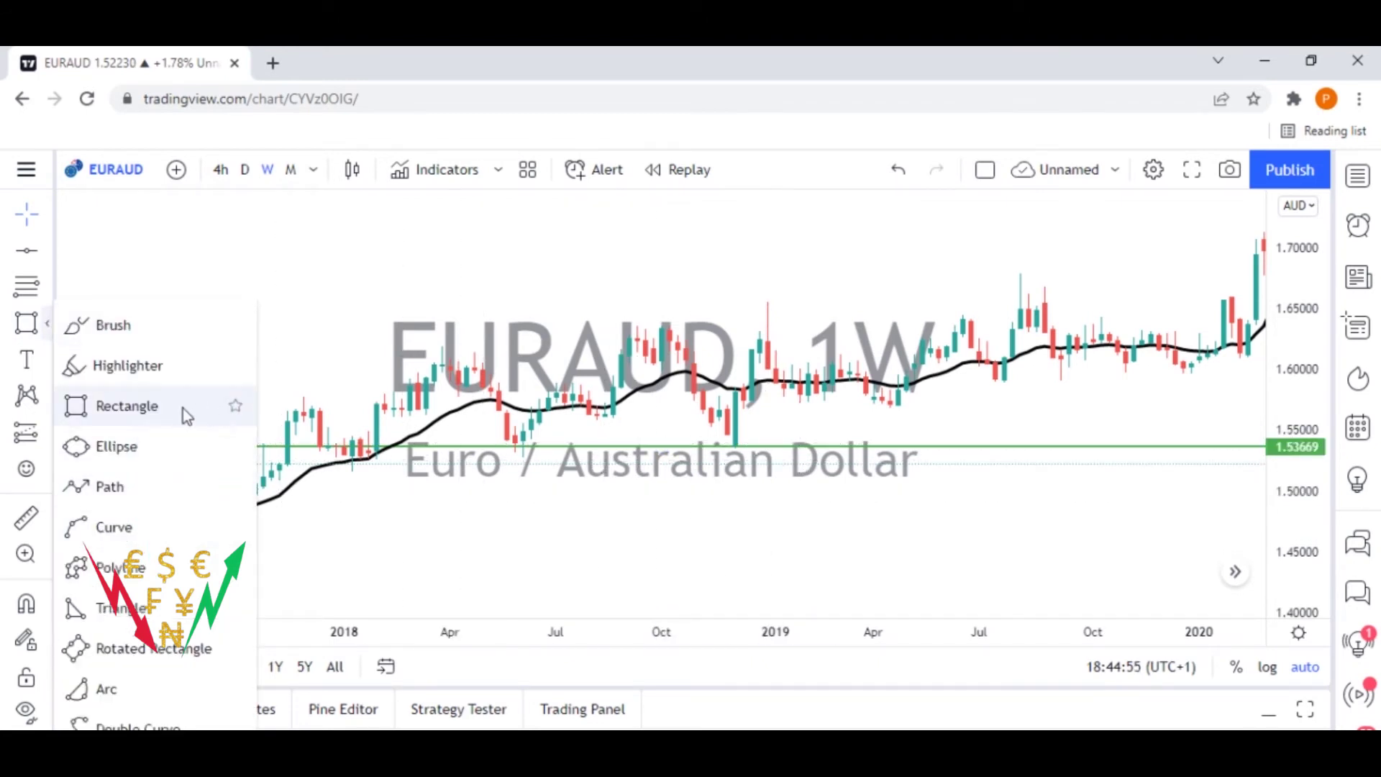
left_click(149, 407)
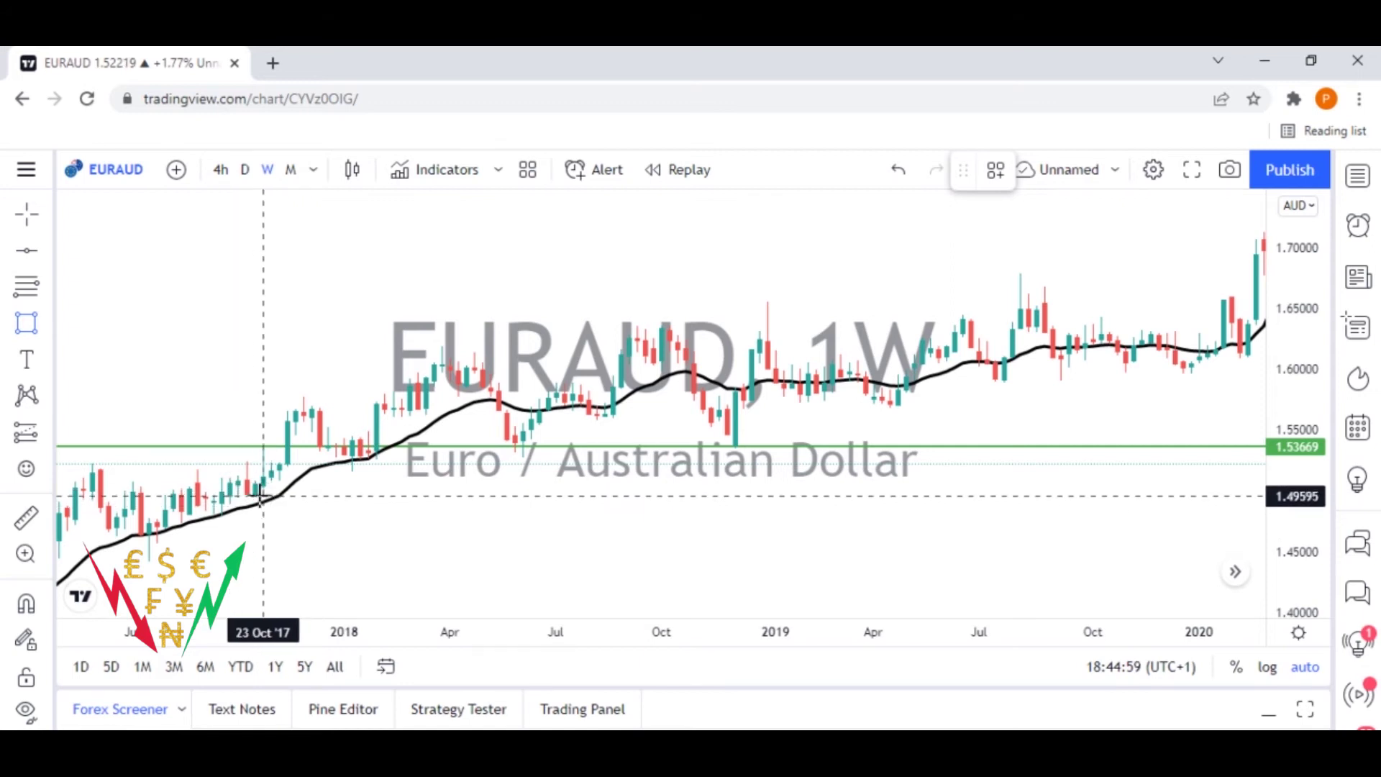
mouse_move(198, 487)
left_mouse_down()
mouse_move(330, 506)
mouse_move(759, 508)
mouse_move(1245, 484)
mouse_move(1267, 513)
mouse_move(1196, 531)
mouse_move(1232, 520)
left_mouse_up()
left_click(1131, 471)
- Extend the lower rectangle's end past the latest candles to about mid-June 2022
left_click_drag(1101, 460, 253, 458)
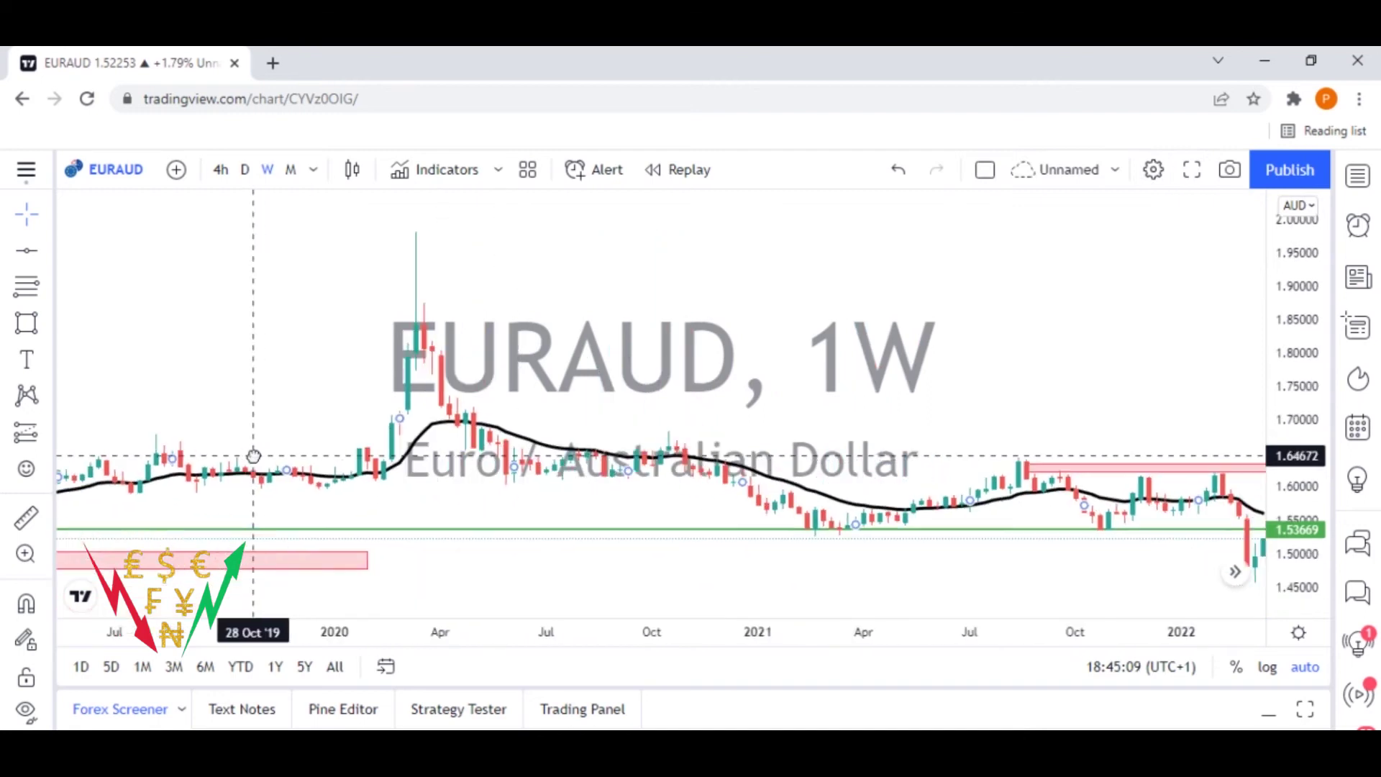
left_click_drag(365, 560, 1230, 546)
left_click_drag(1101, 597, 700, 607)
left_click_drag(870, 513, 977, 520)
left_click(983, 563)
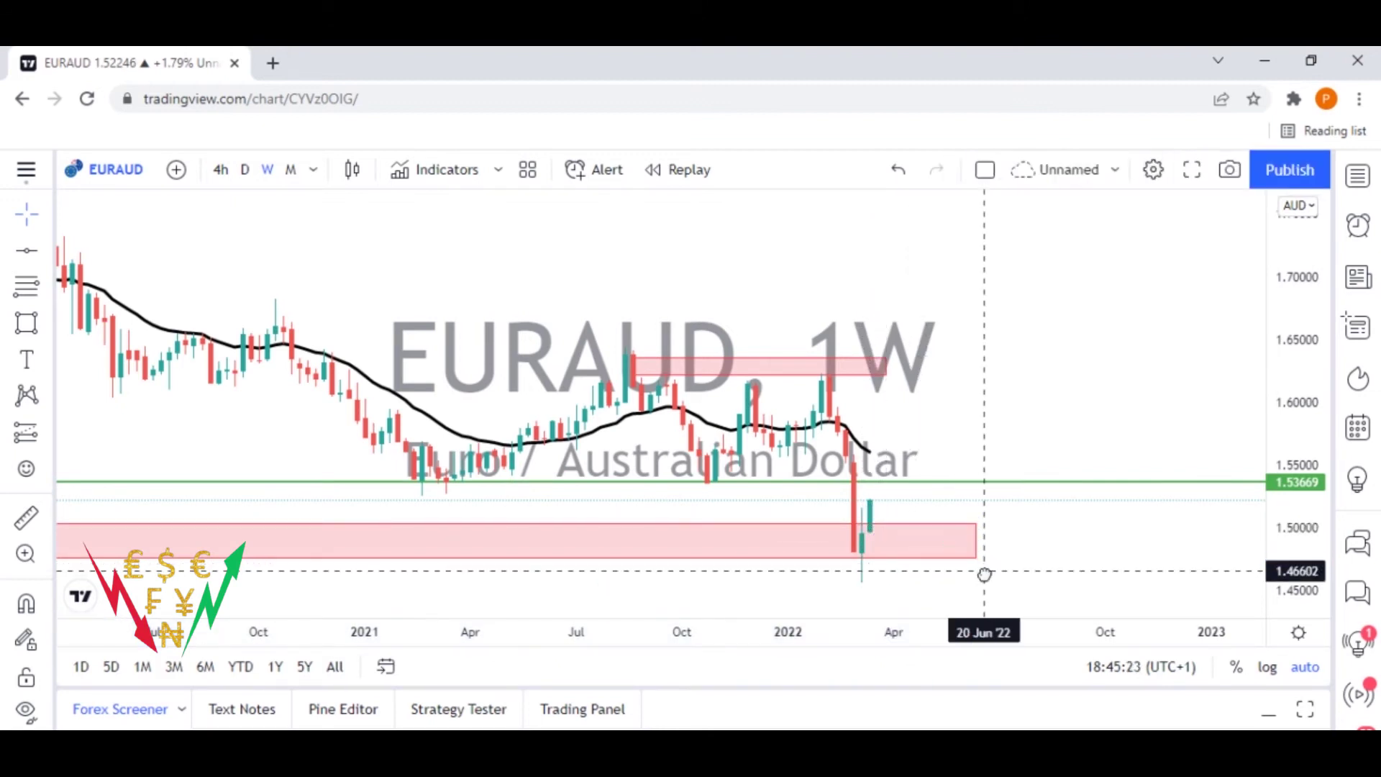
- Adjust the lower rectangle's price edges to about 1.495 and 1.460 so it covers the recent lows
left_click(977, 555)
left_click_drag(976, 557, 978, 577)
left_click_drag(979, 523, 979, 533)
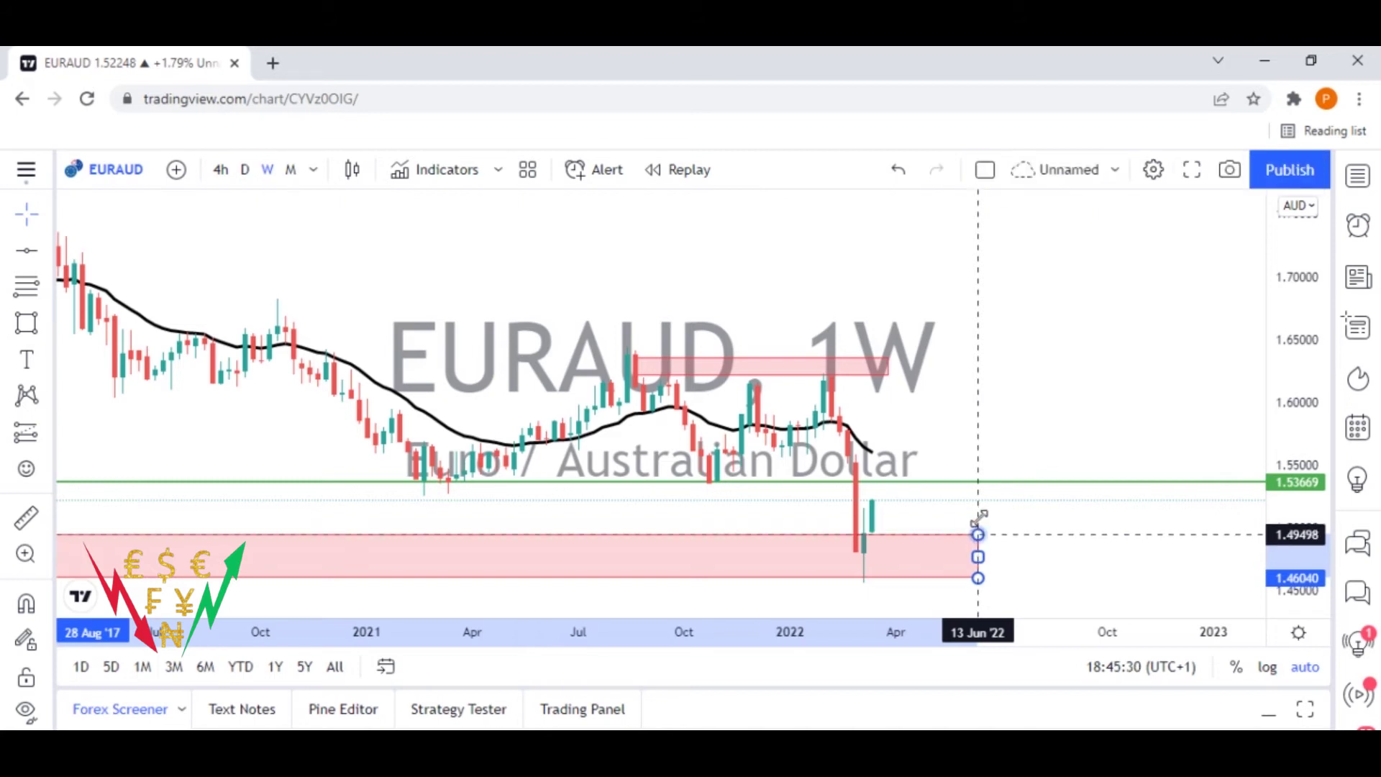
- Change the lower rectangle's border and fill colours to green
scroll(522, 572, "down", 3)
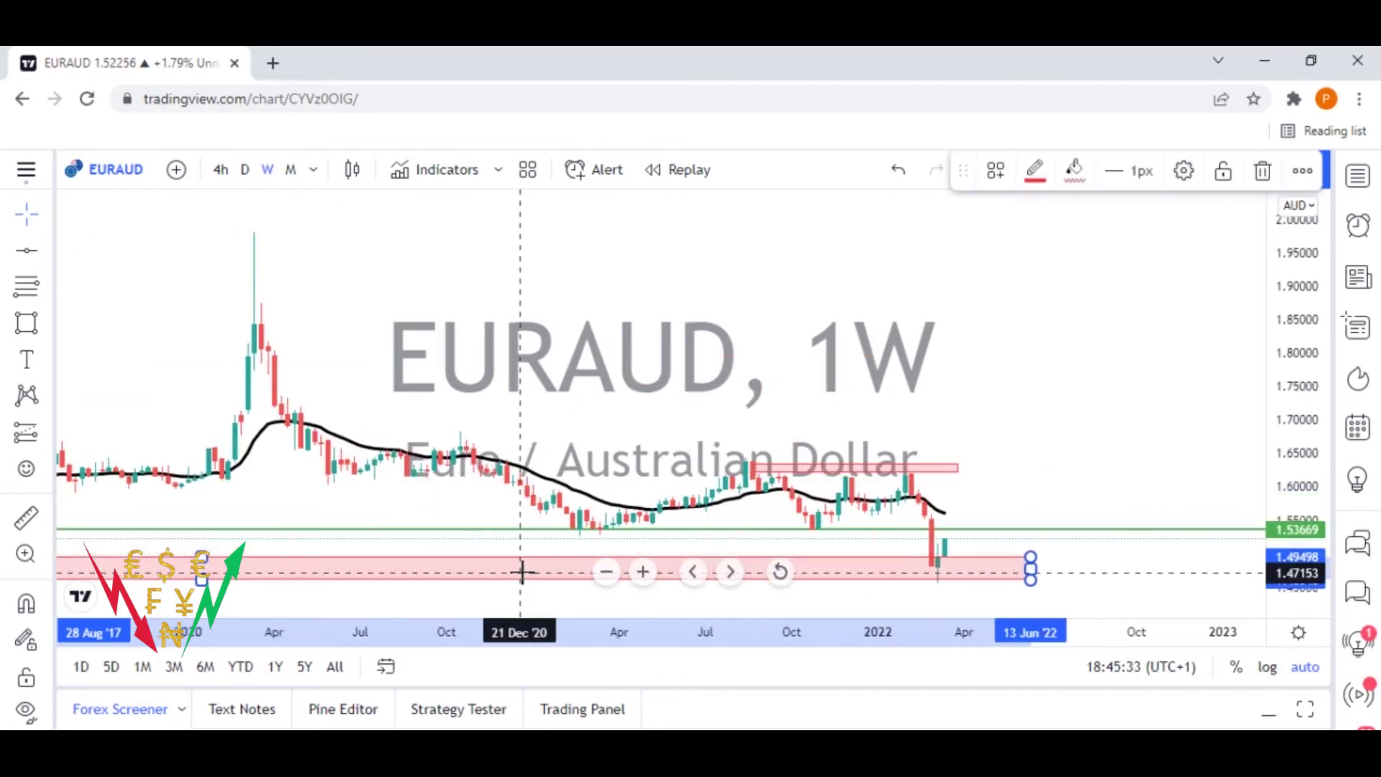
left_click(1035, 172)
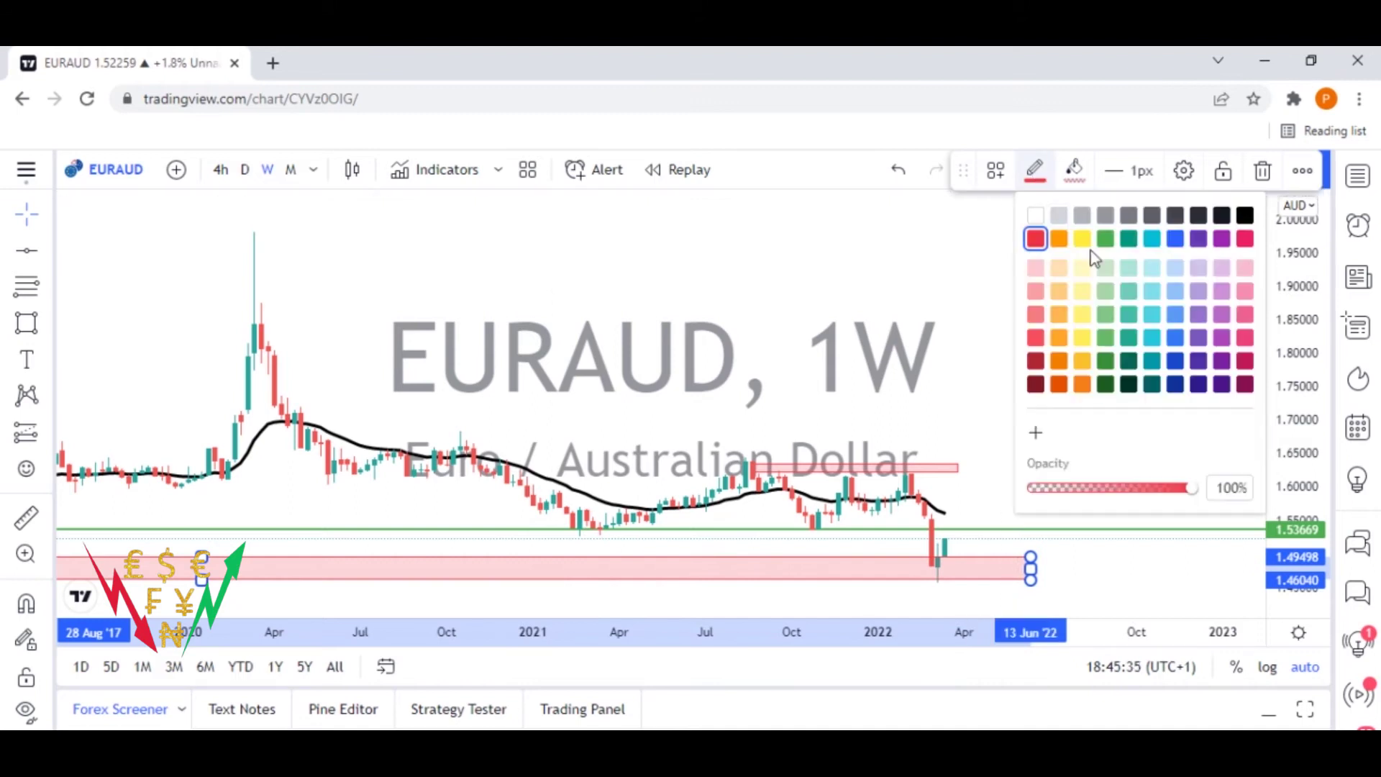
left_click(1106, 239)
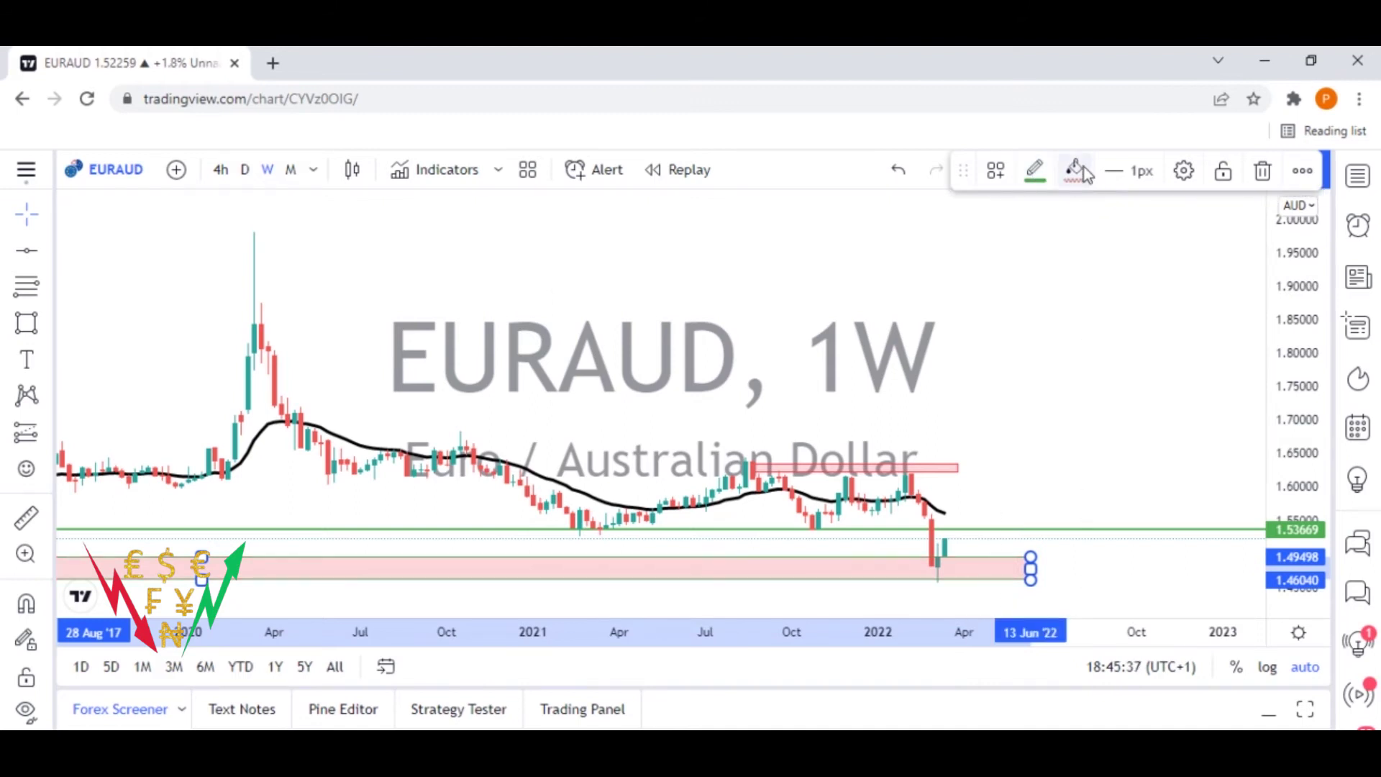
left_click(1075, 171)
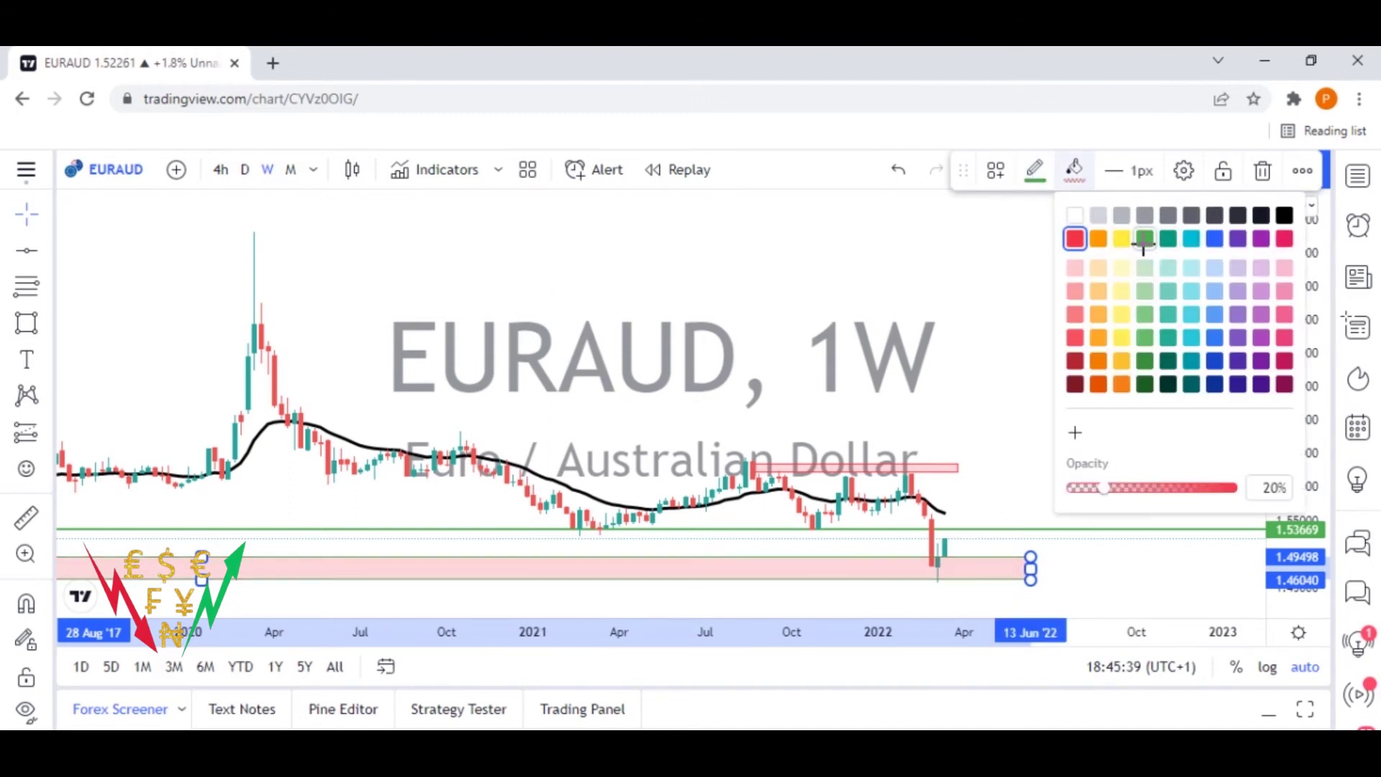
left_click(1144, 240)
- Move the green horizontal line up to about 1.557, near the moving average's latest value
left_click_drag(1008, 515, 836, 524)
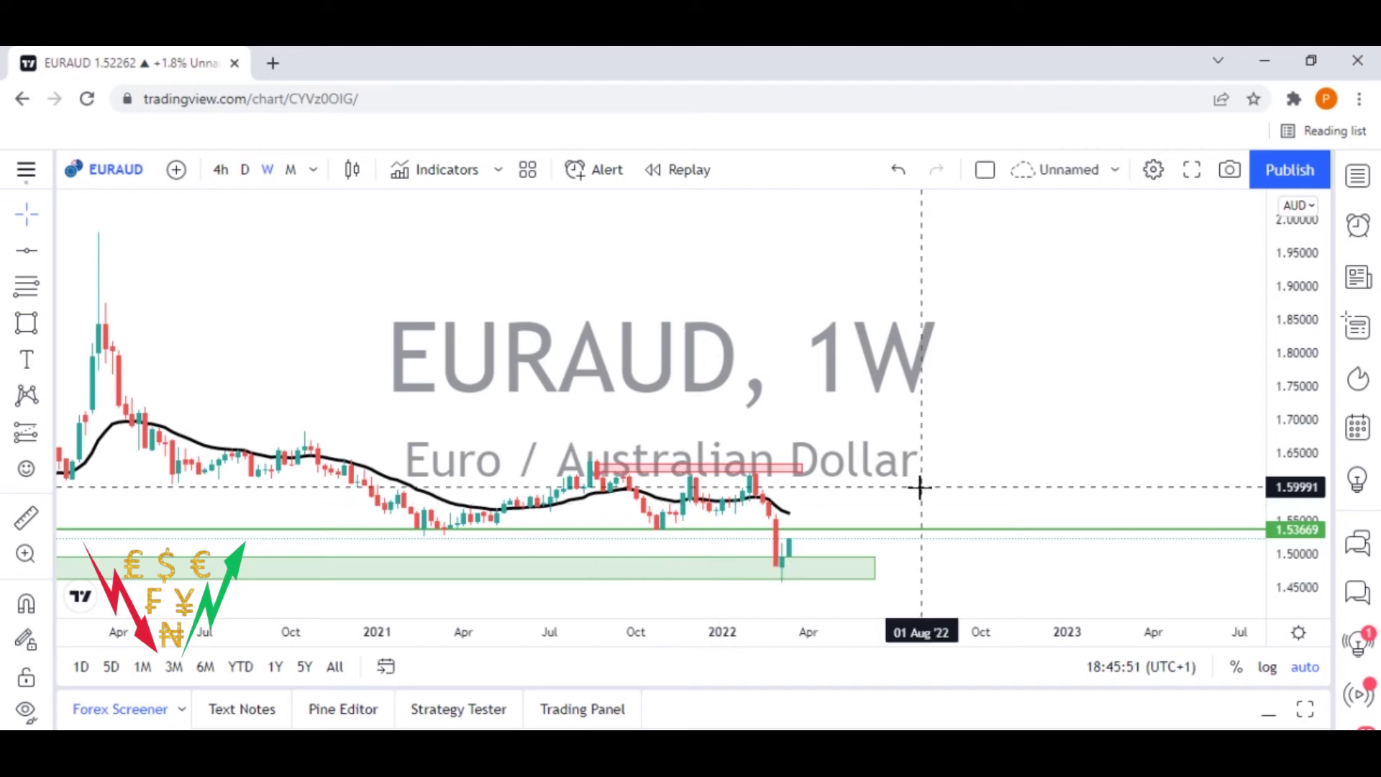
left_click_drag(919, 484, 783, 487)
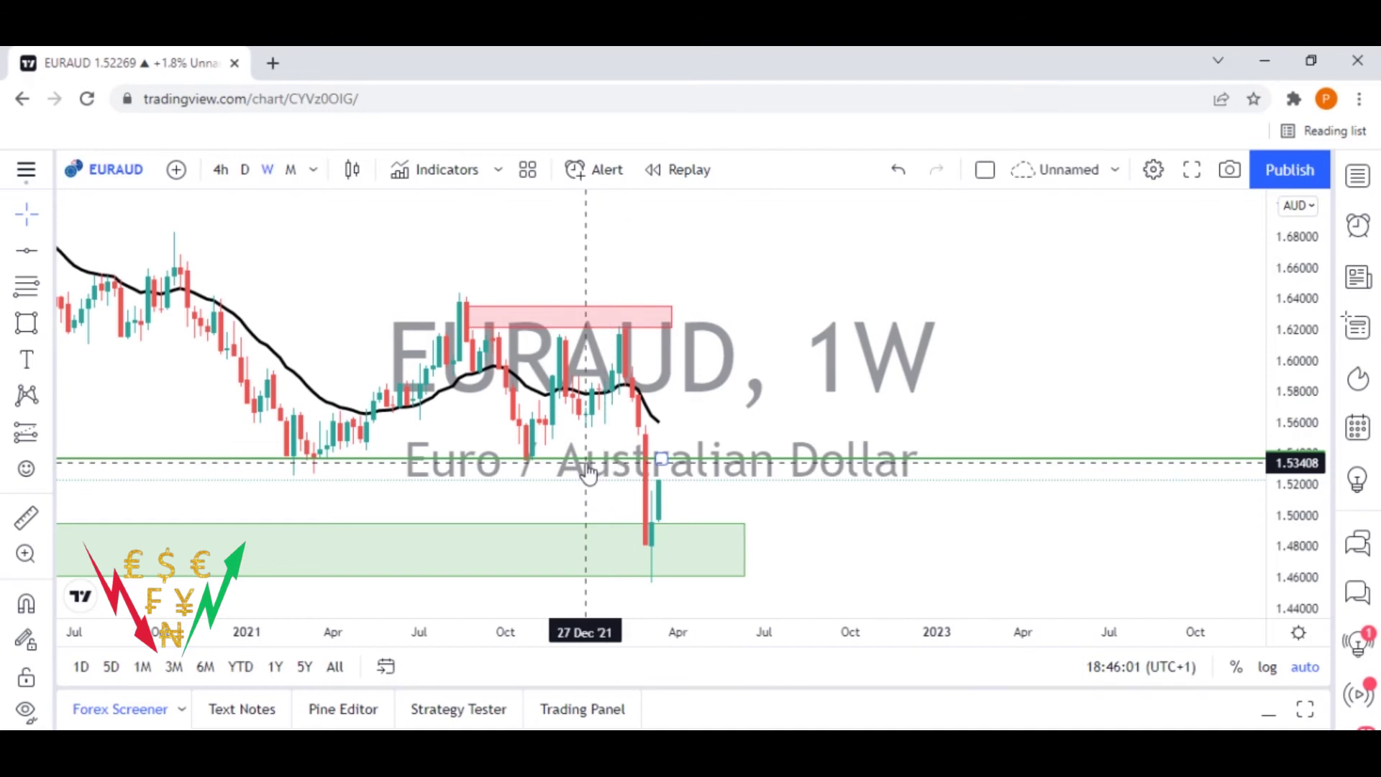
left_click(660, 458)
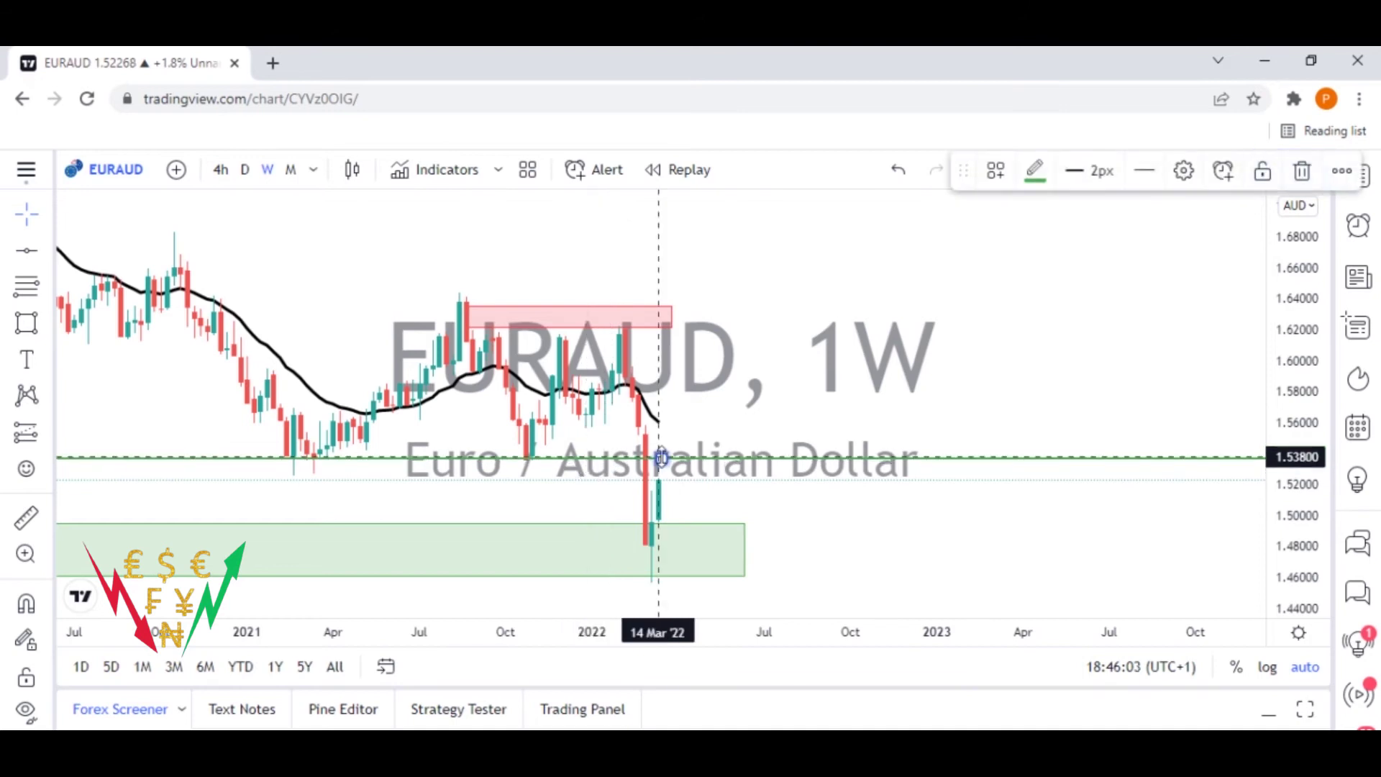
left_click_drag(660, 458, 661, 428)
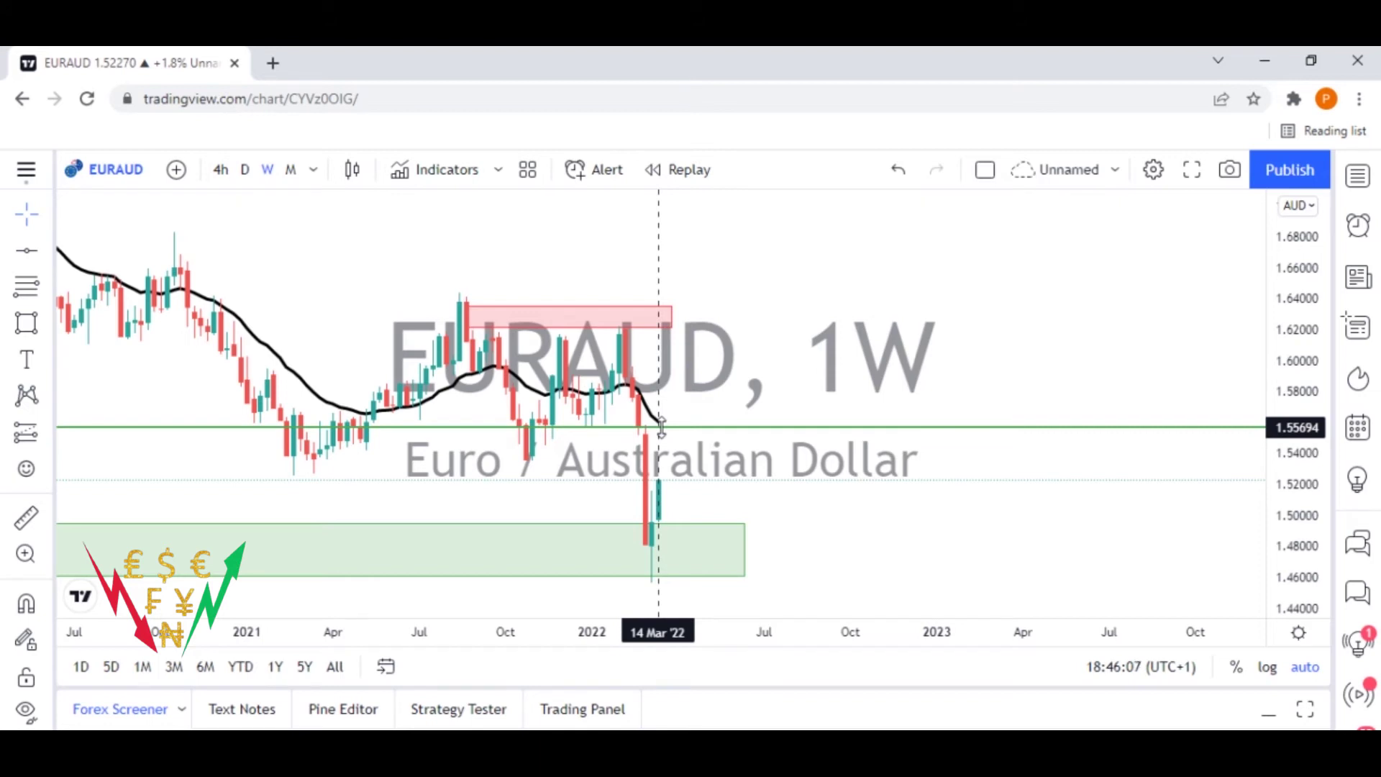
left_click_drag(661, 428, 379, 405)
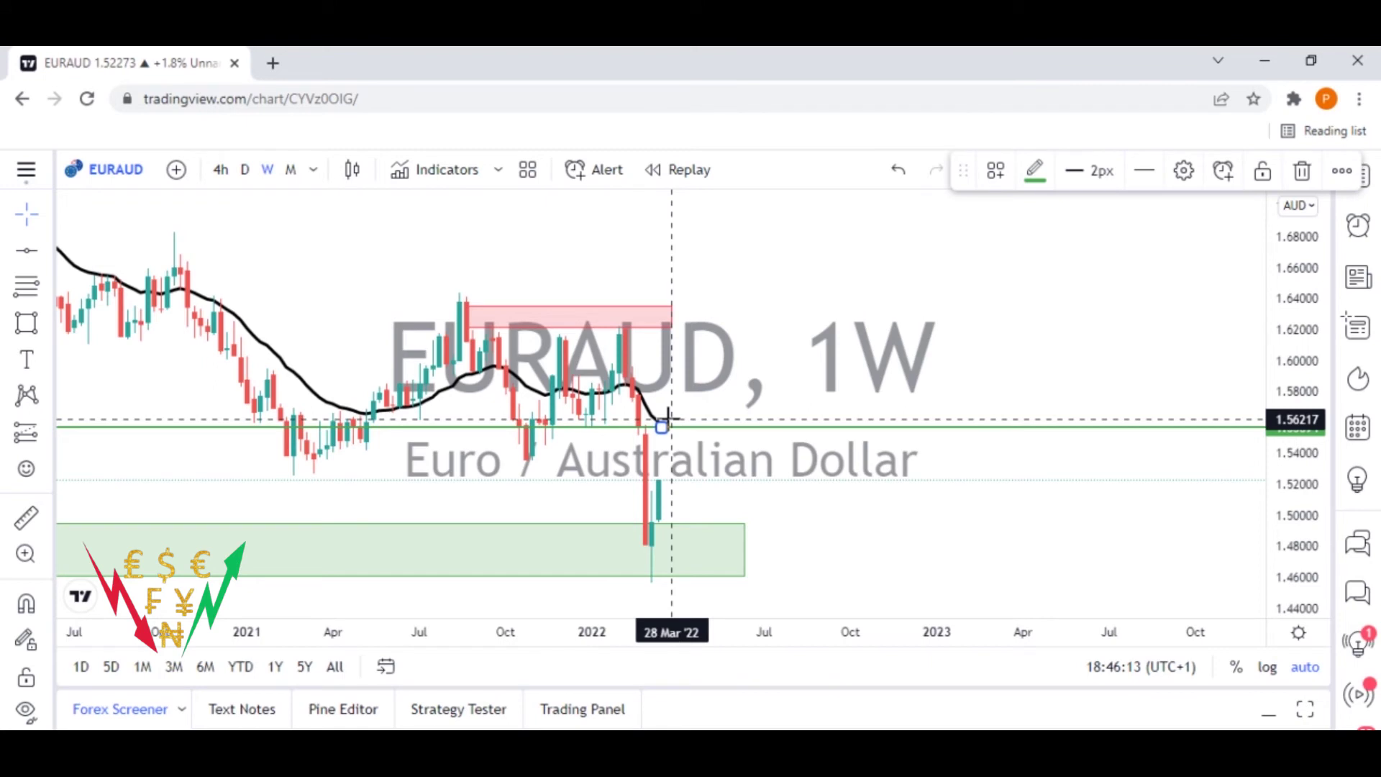
- Switch the EURAUD chart to the daily timeframe and bring the latest candles into view
left_click(245, 169)
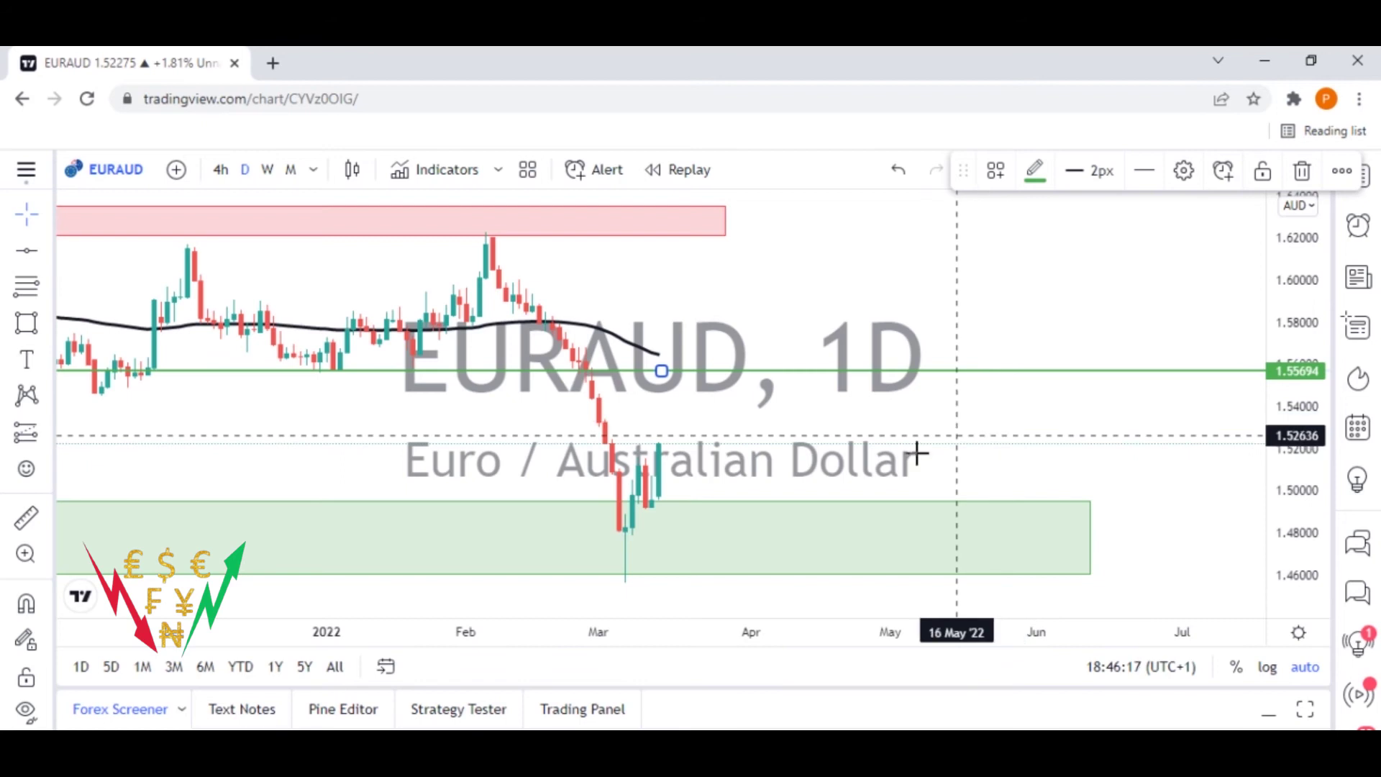
left_click_drag(829, 436, 938, 439)
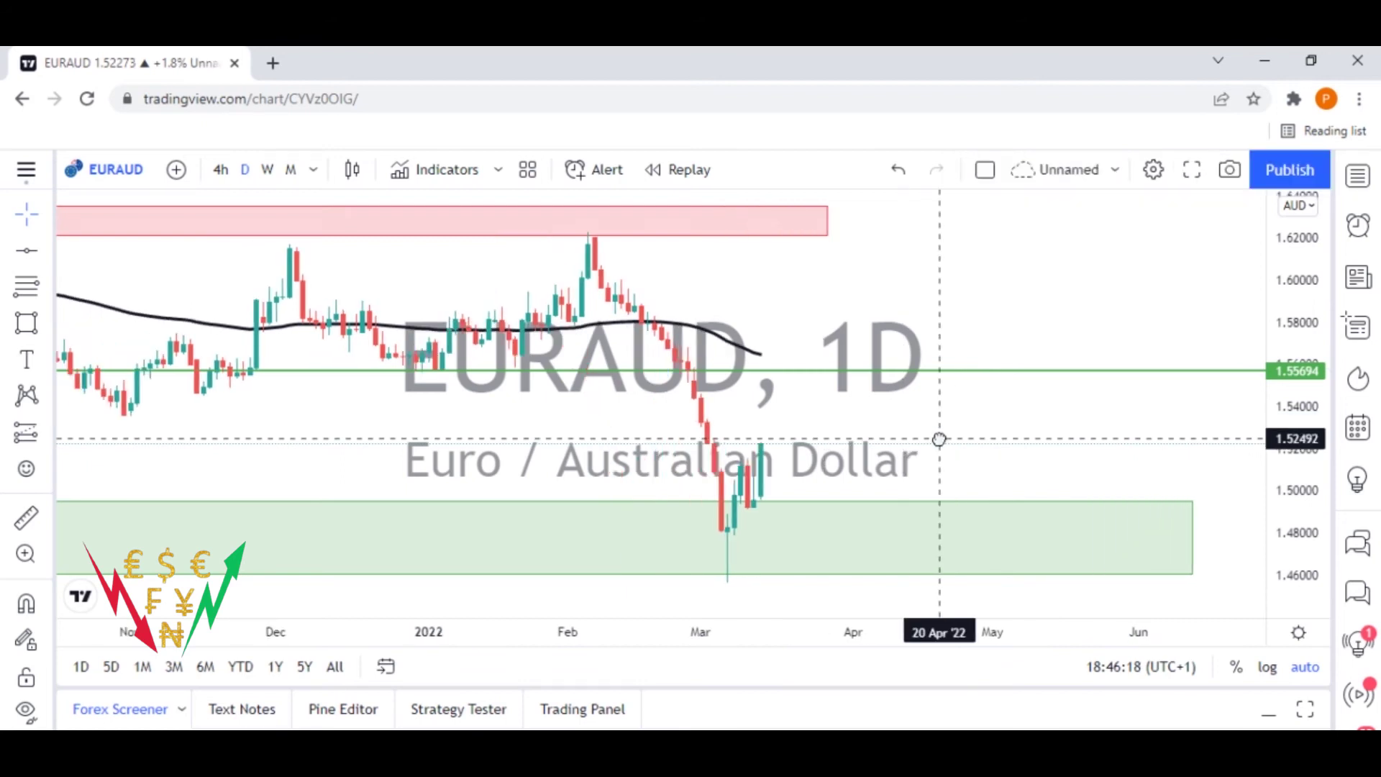
left_click_drag(585, 411, 615, 411)
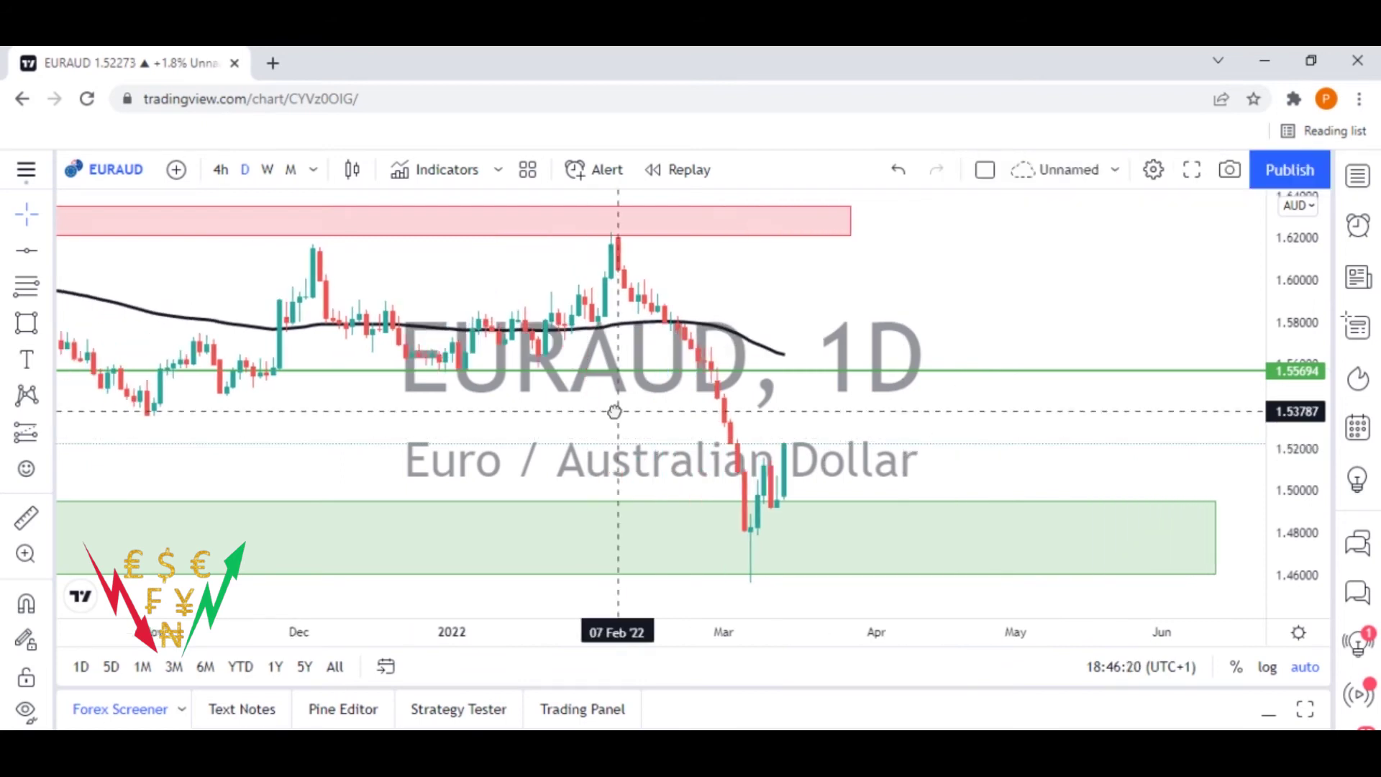
left_click(45, 215)
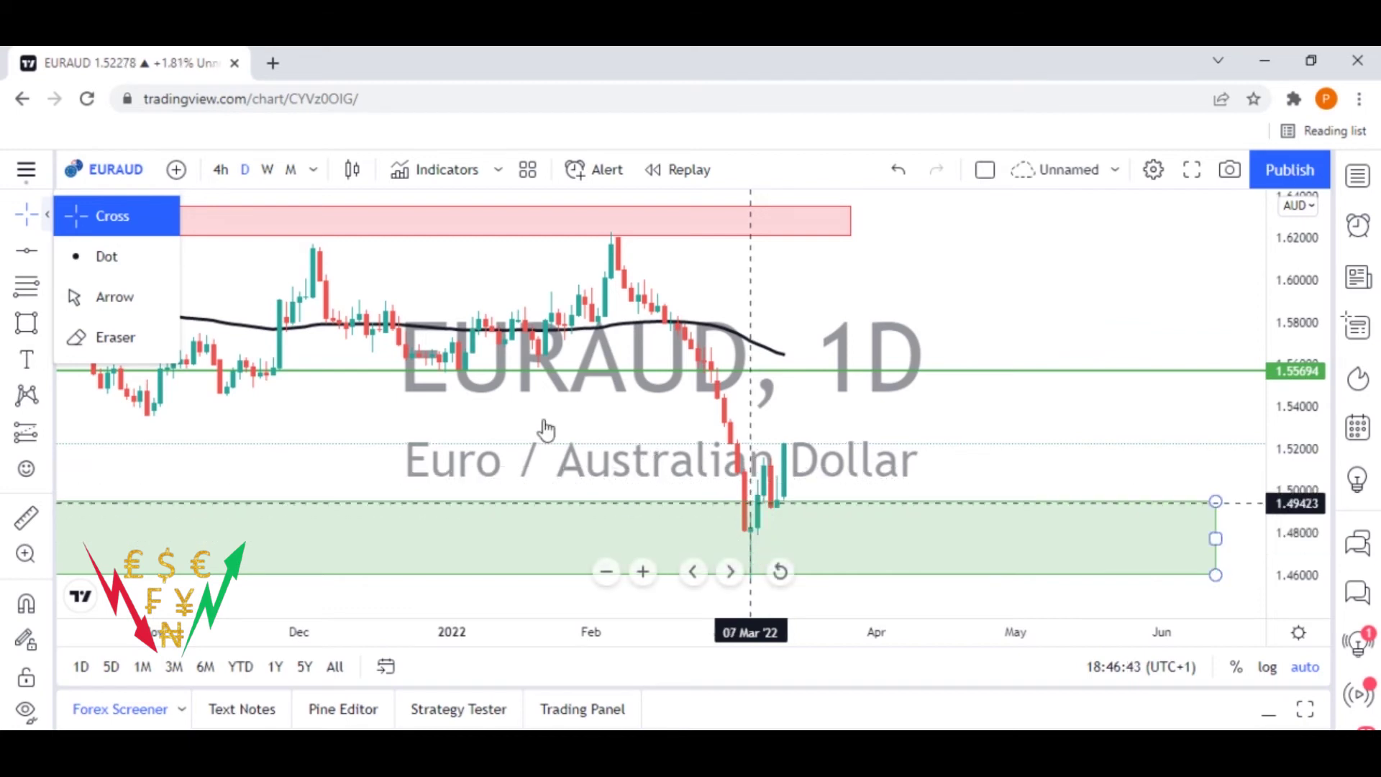
left_click(486, 432)
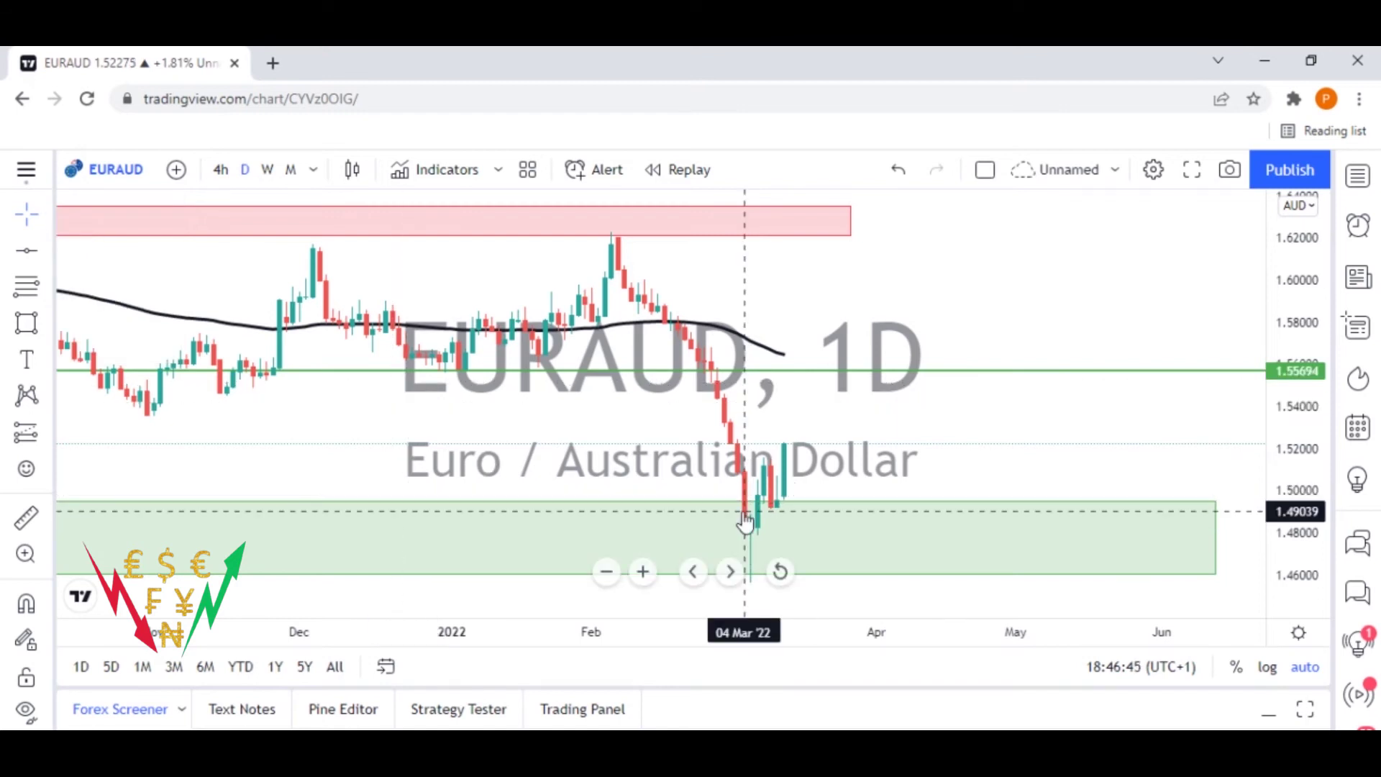
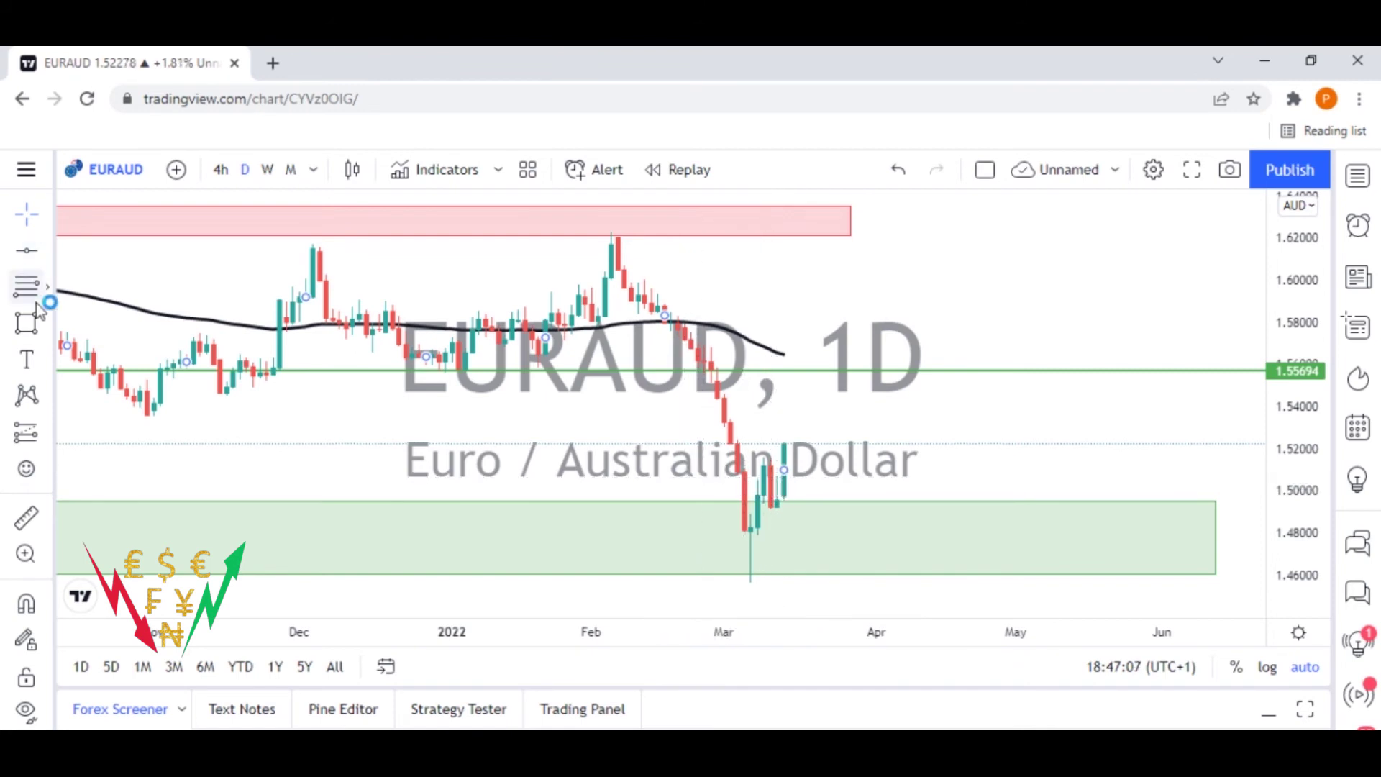
- Place a horizontal line at about 1.507, just above the green support rectangle
left_click(36, 259)
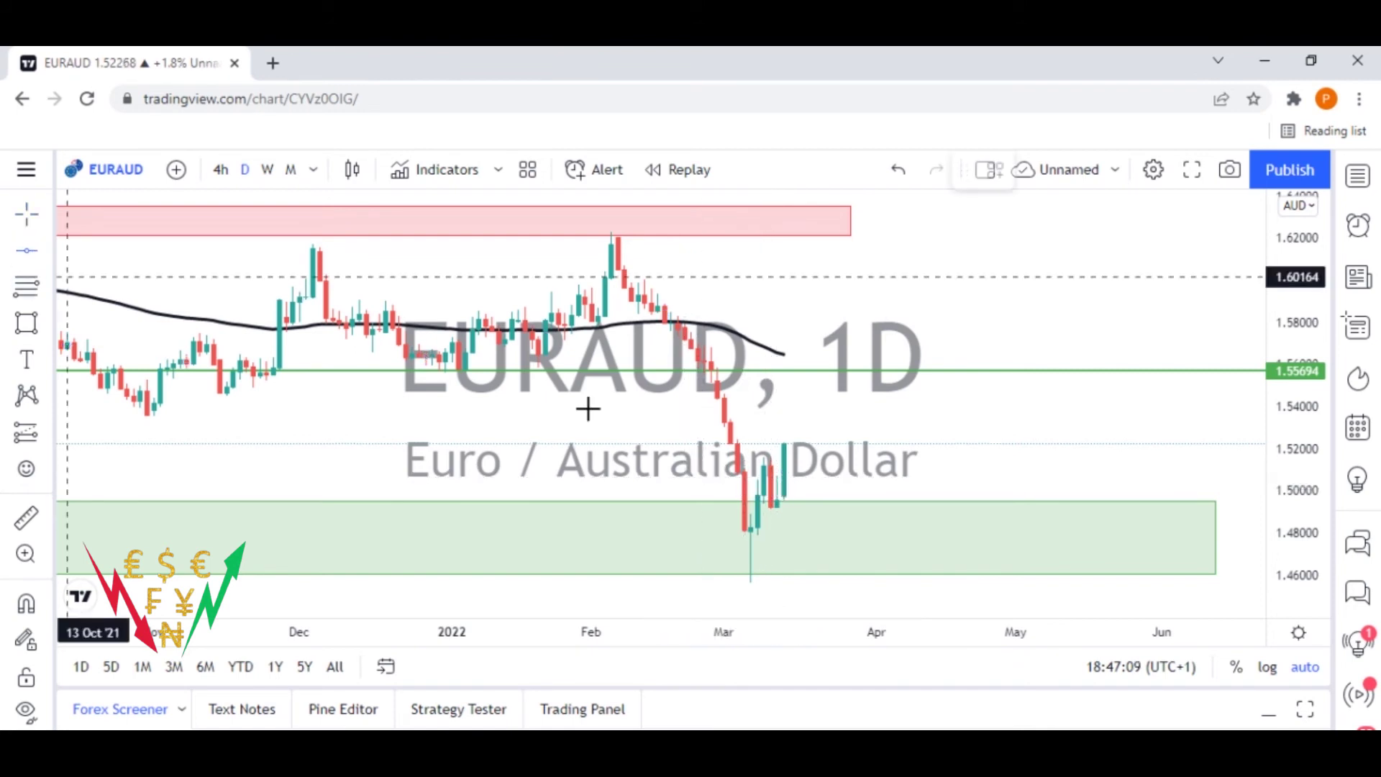
left_click(699, 483)
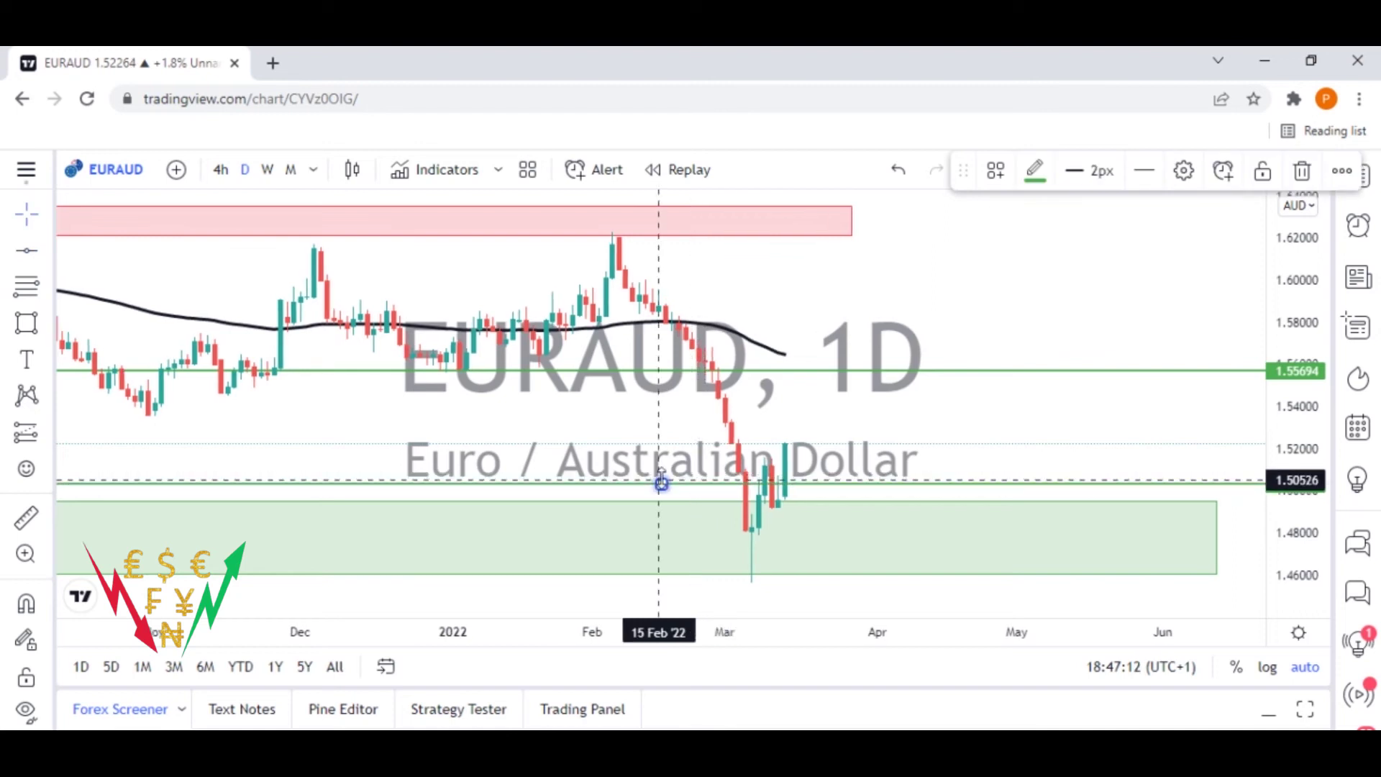
left_click_drag(661, 482, 661, 477)
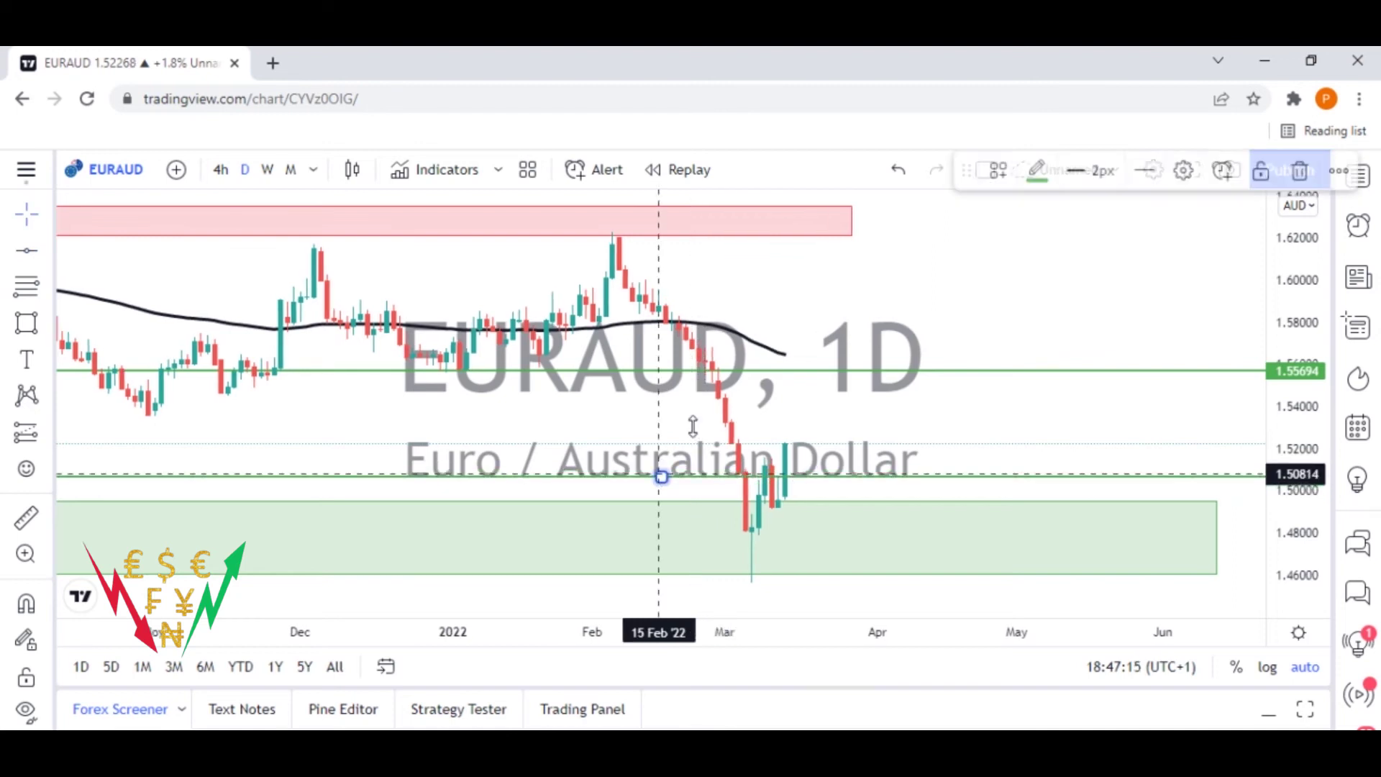
- Make the new horizontal line dashed and colour it light yellow
left_click(1145, 175)
left_click(1151, 253)
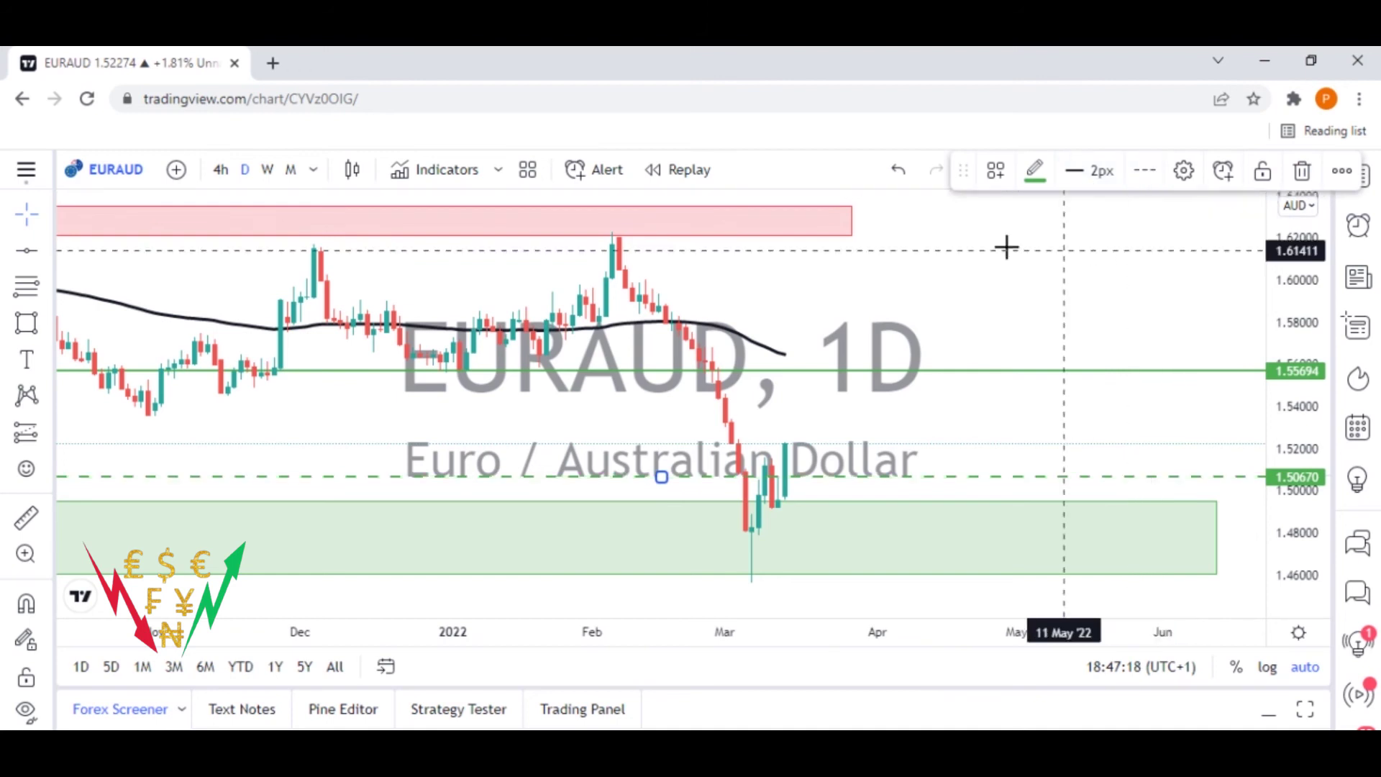
left_click(1037, 179)
left_click(1092, 293)
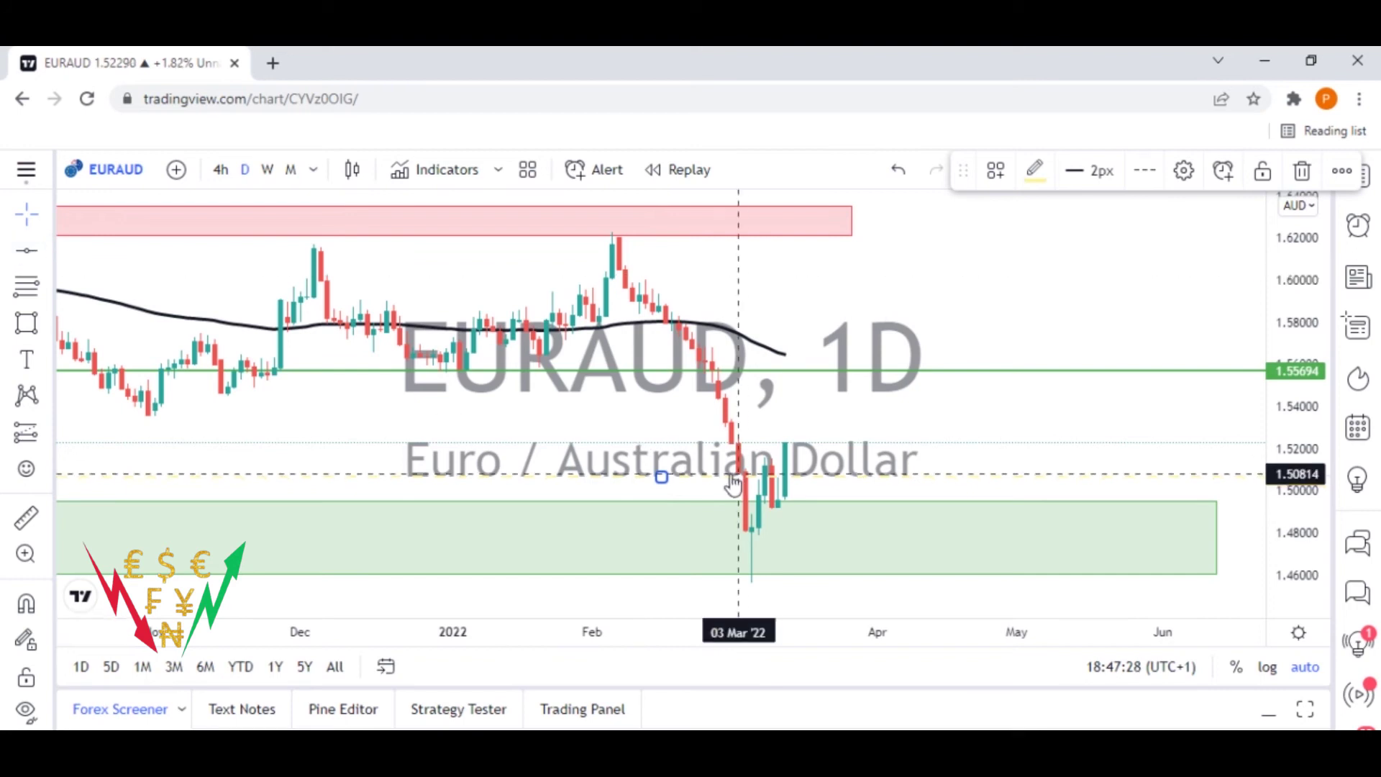
left_click(661, 471)
right_click(663, 477)
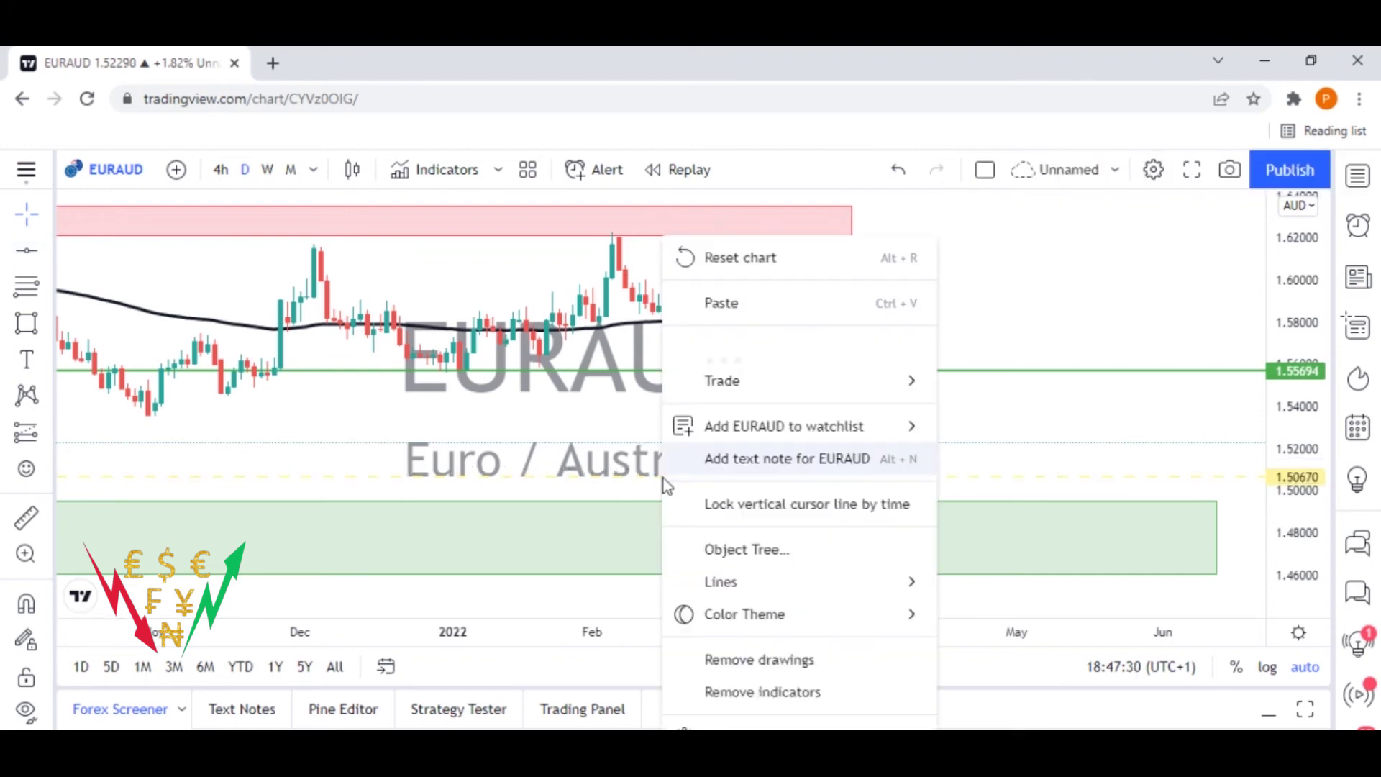
mouse_move(762, 589)
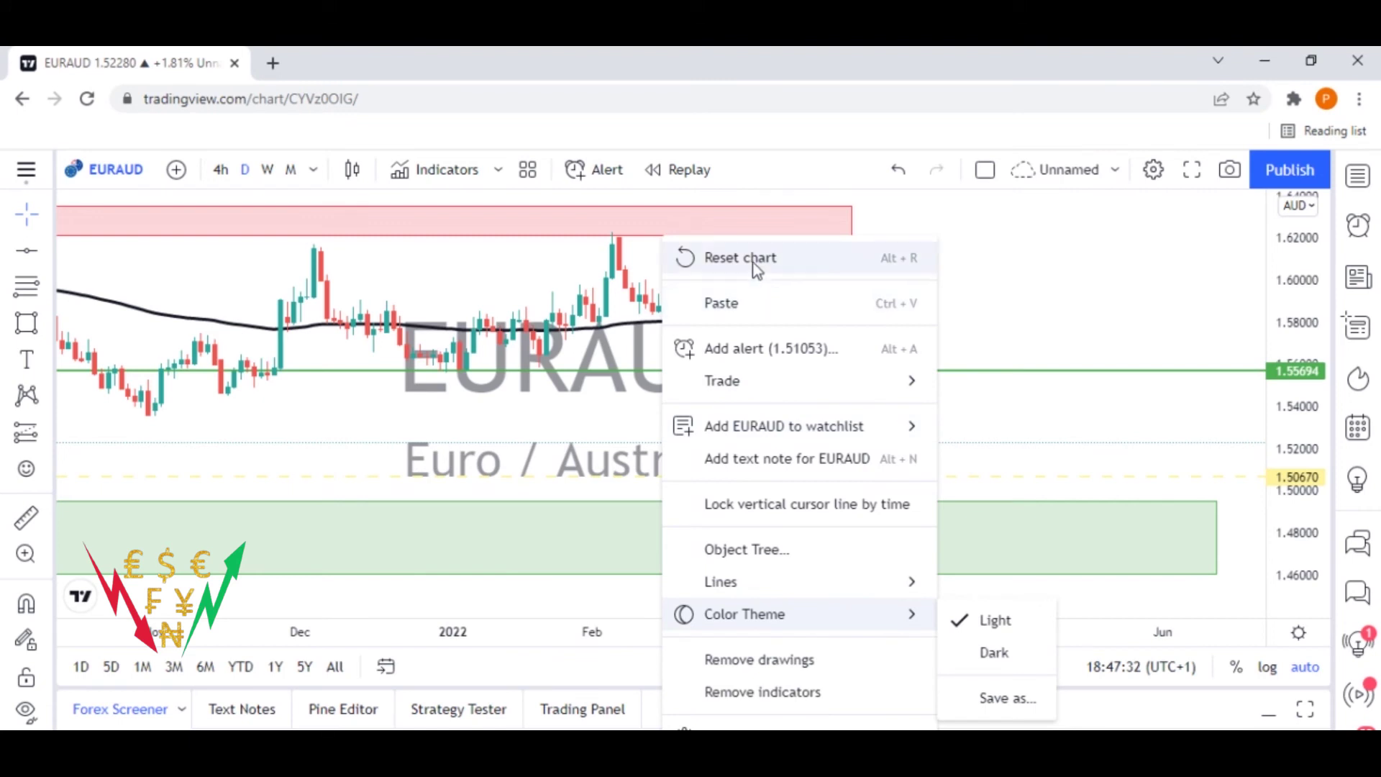
left_click(640, 571)
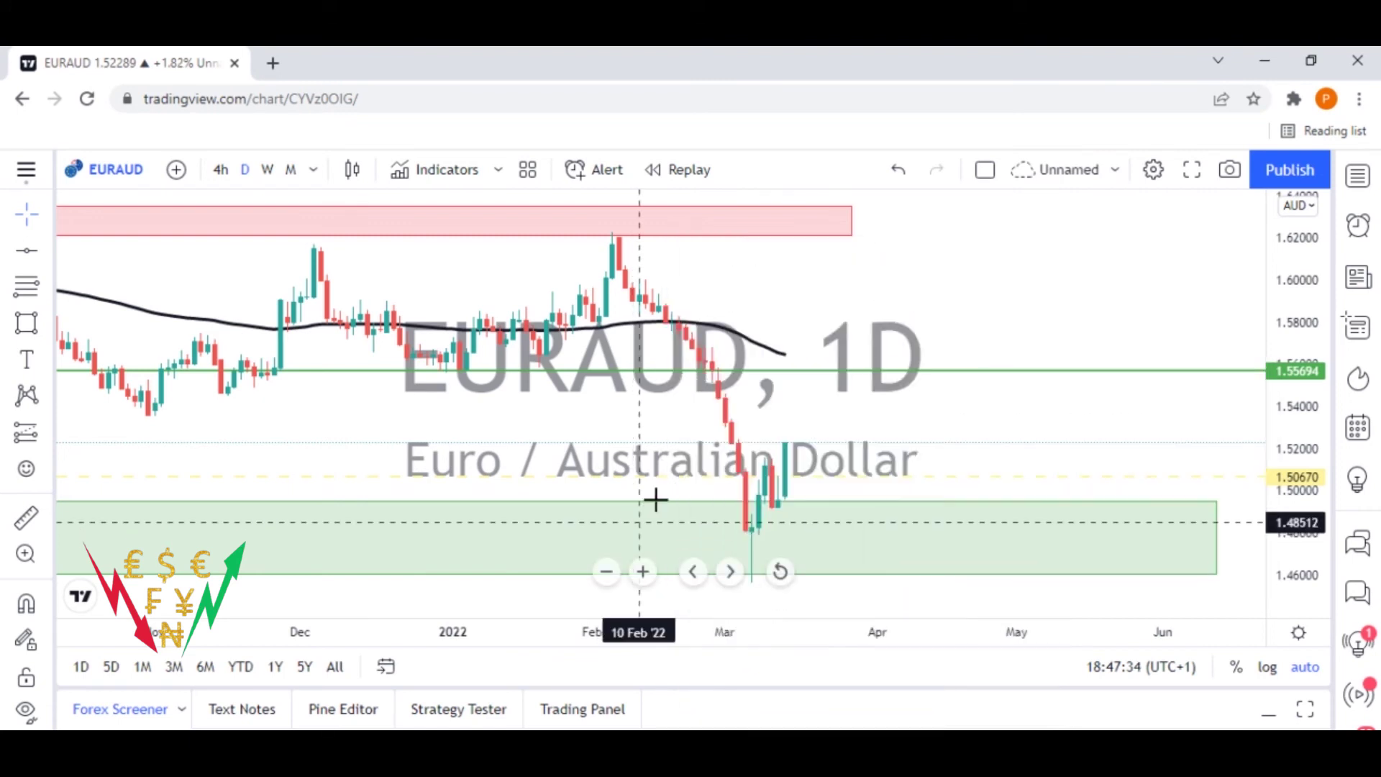
- Clone the dashed yellow line and move the copy down to about 1.493, just inside the green rectangle's upper edge
left_click(658, 473)
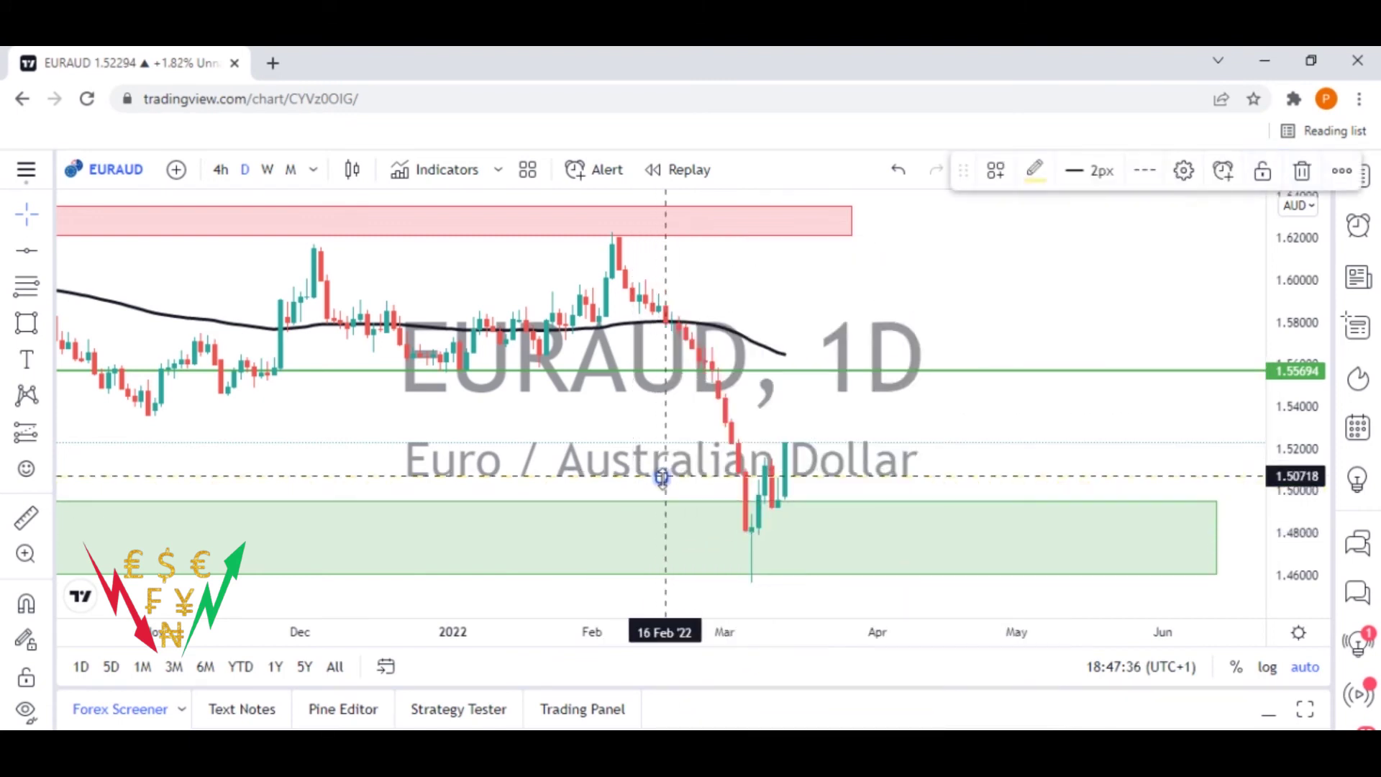
right_click(664, 478)
left_click(721, 550)
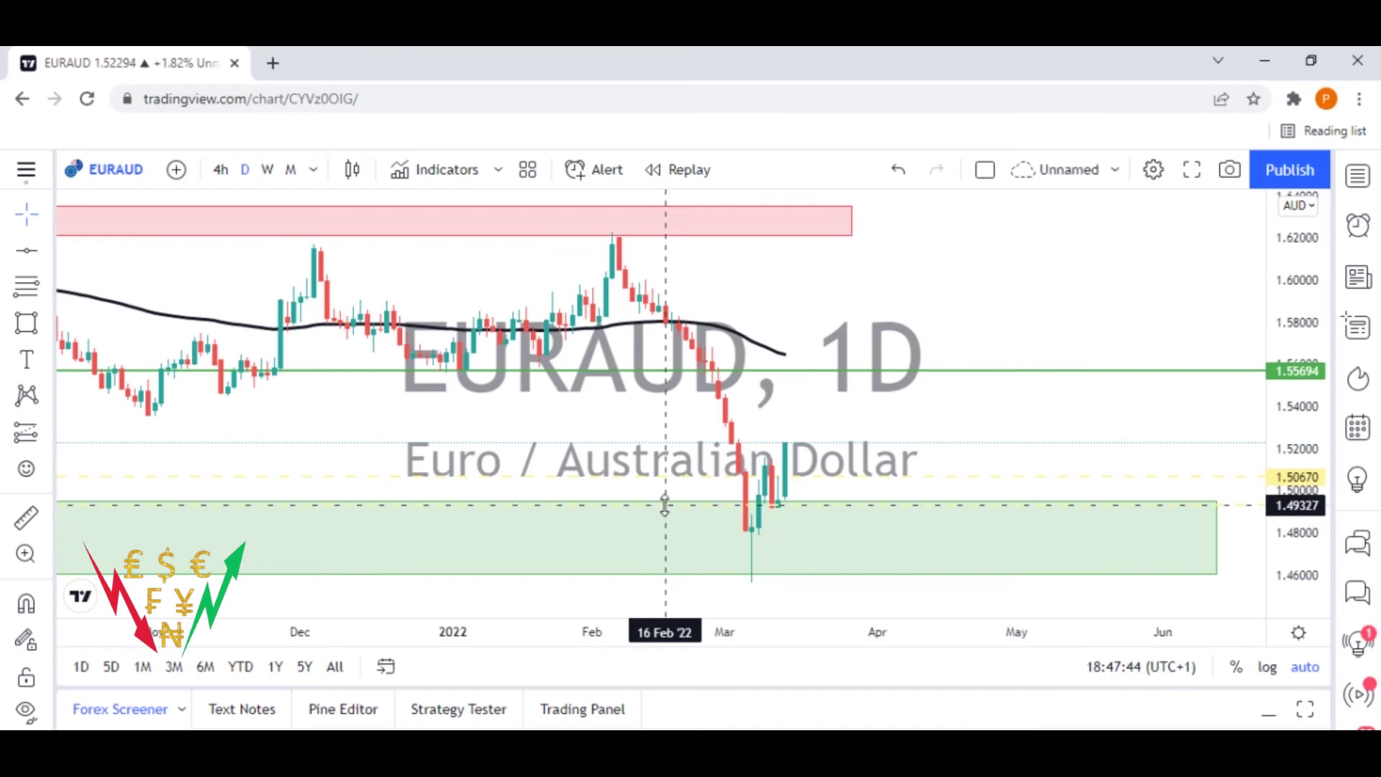
left_click(665, 505)
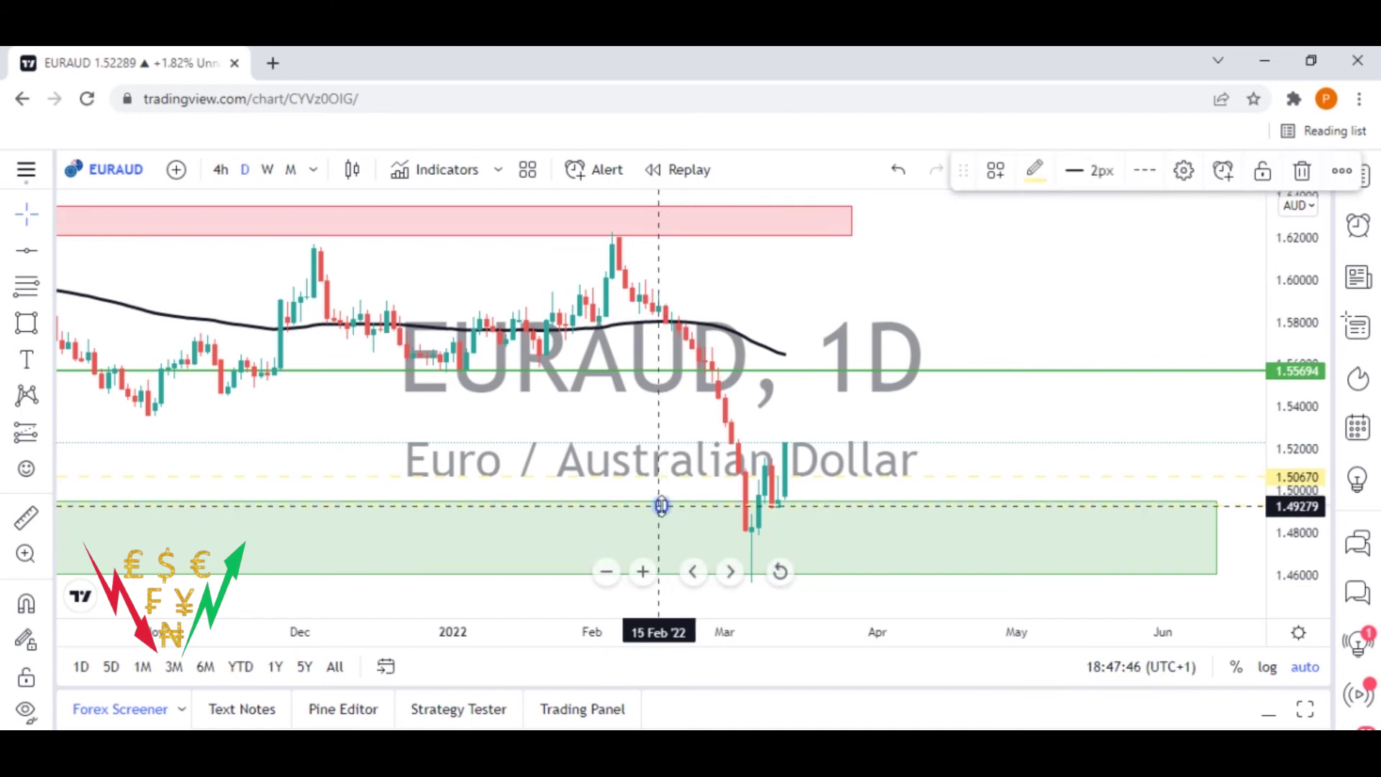
- Clone the lower dashed yellow line and move the copy up to about 1.547, below the solid green line
right_click(660, 506)
right_click(619, 505)
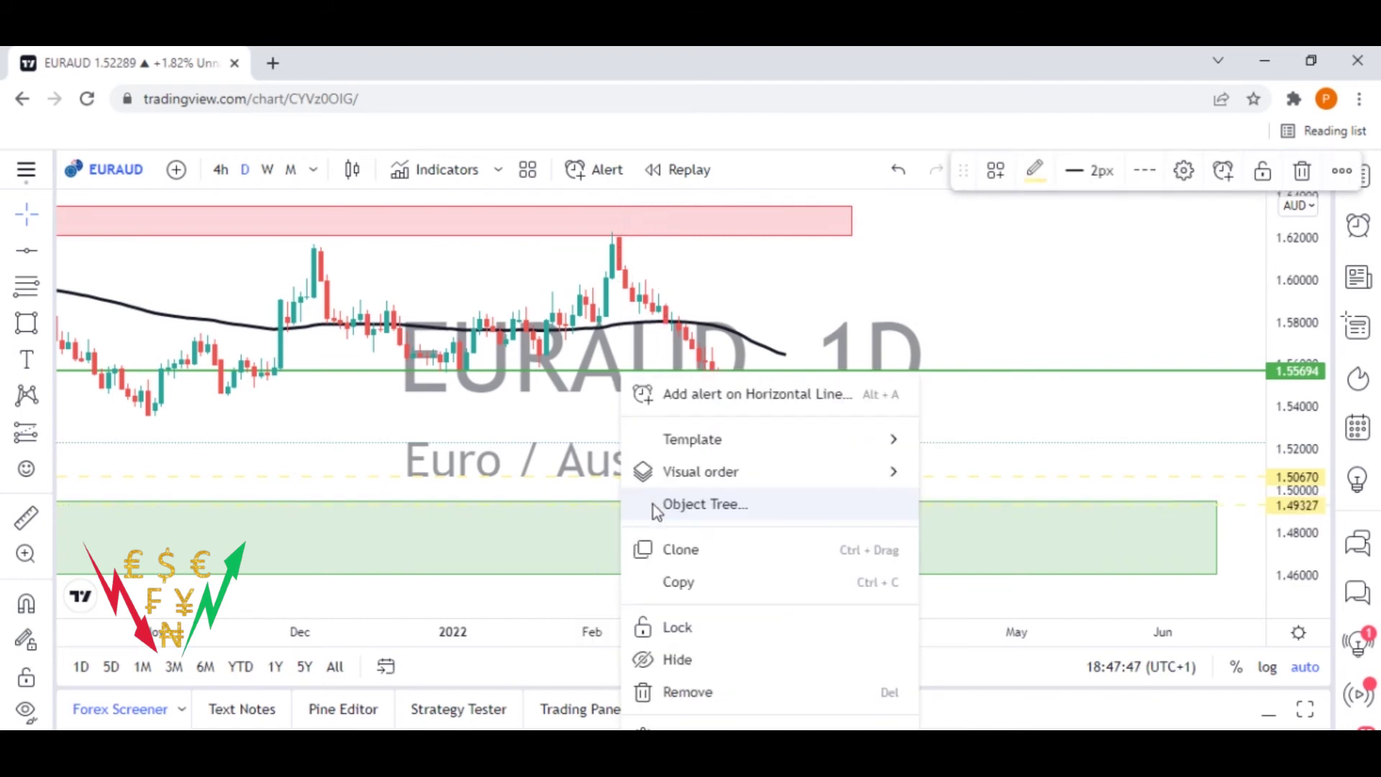
left_click(691, 558)
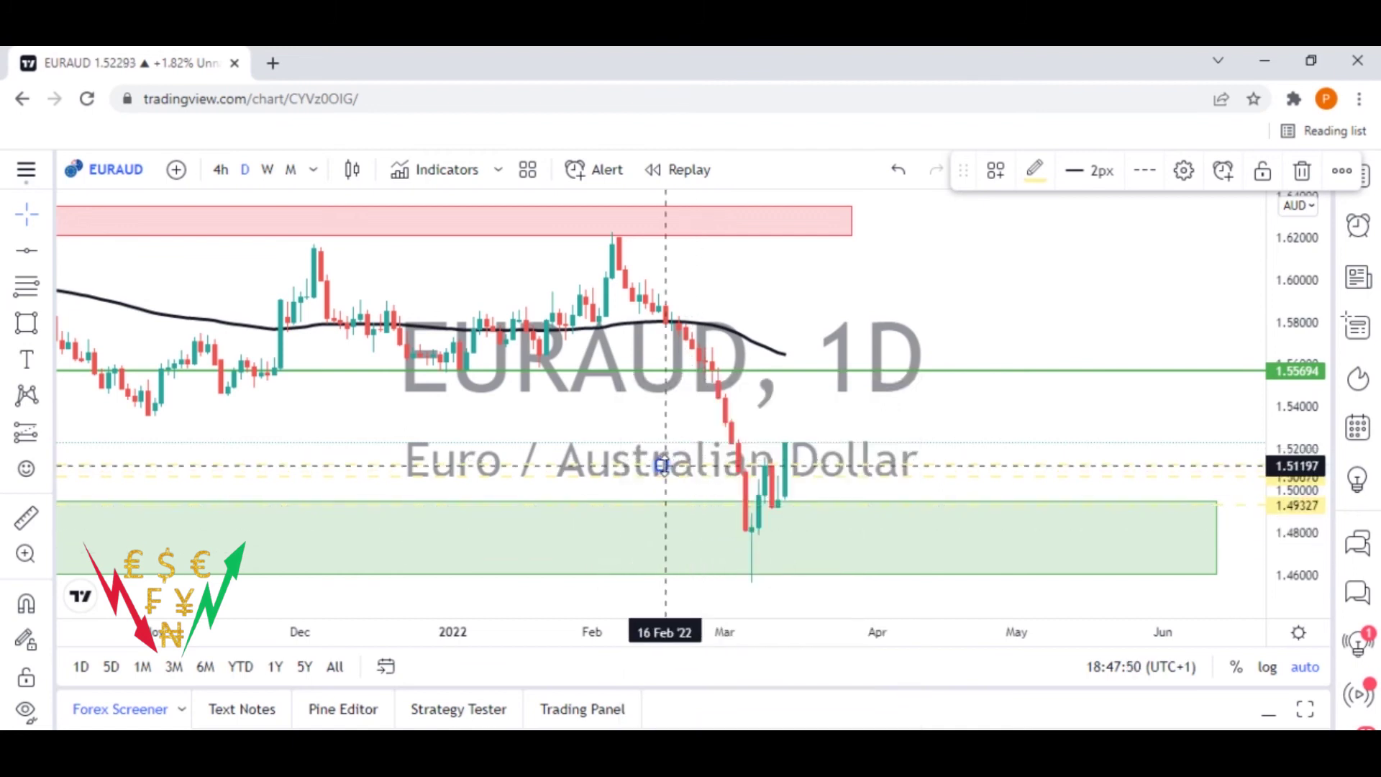
left_click(662, 390)
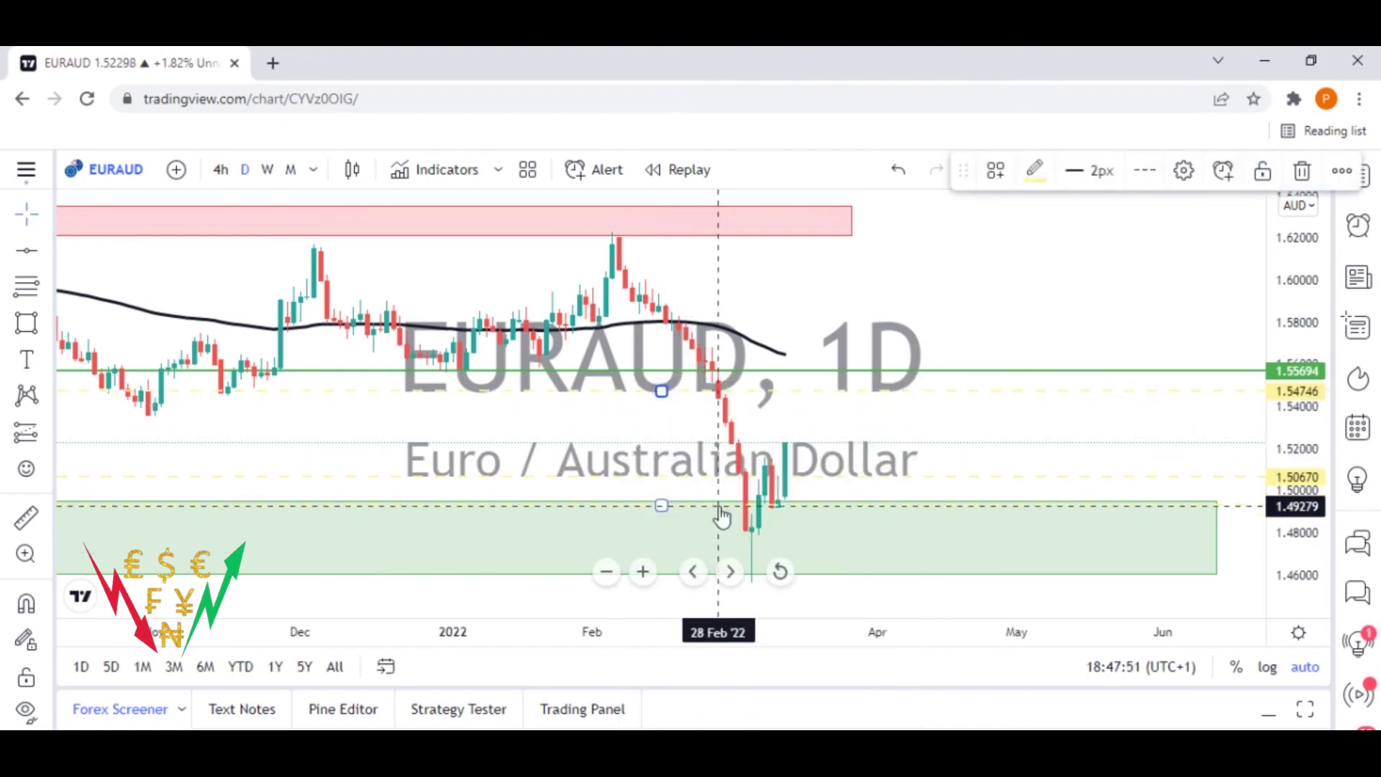
- Change the dashed line at about 1.493 to red
right_click(673, 512)
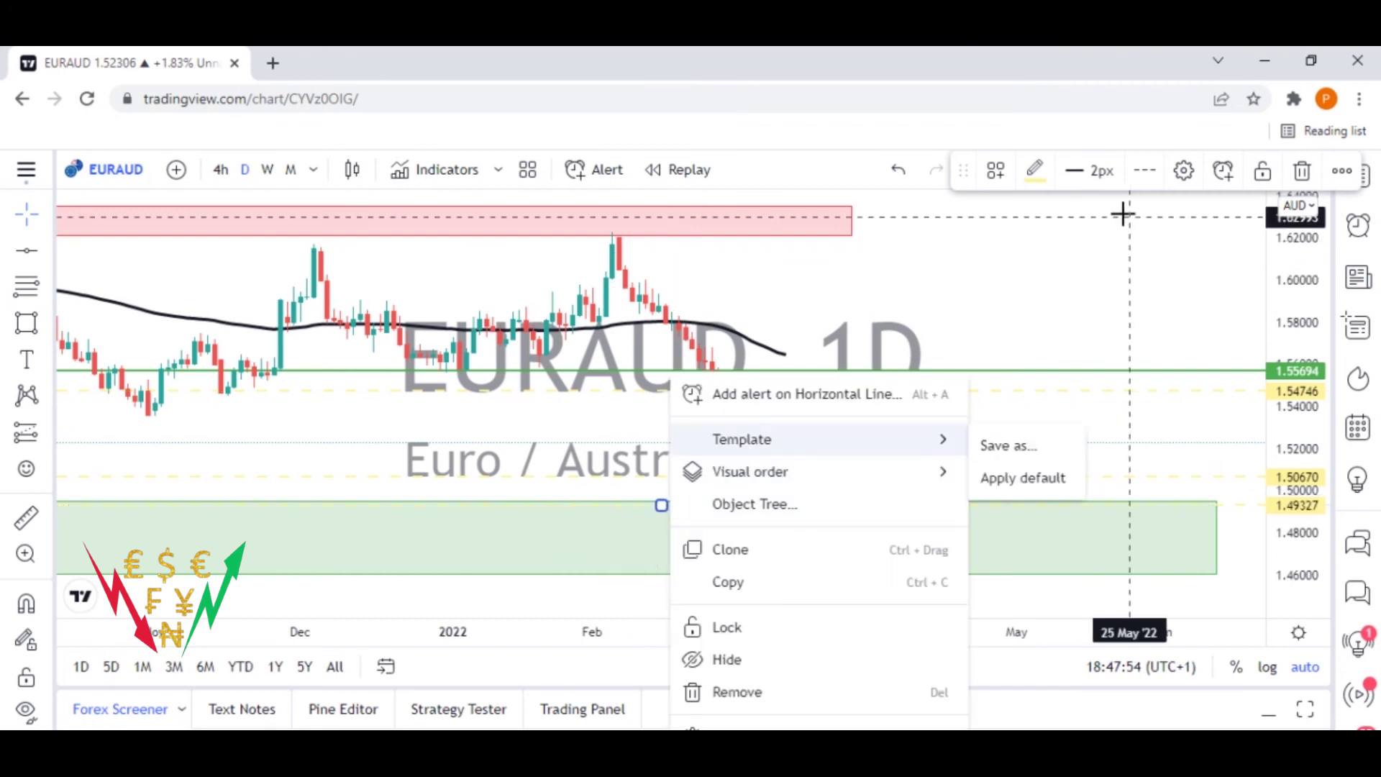
left_click(1036, 172)
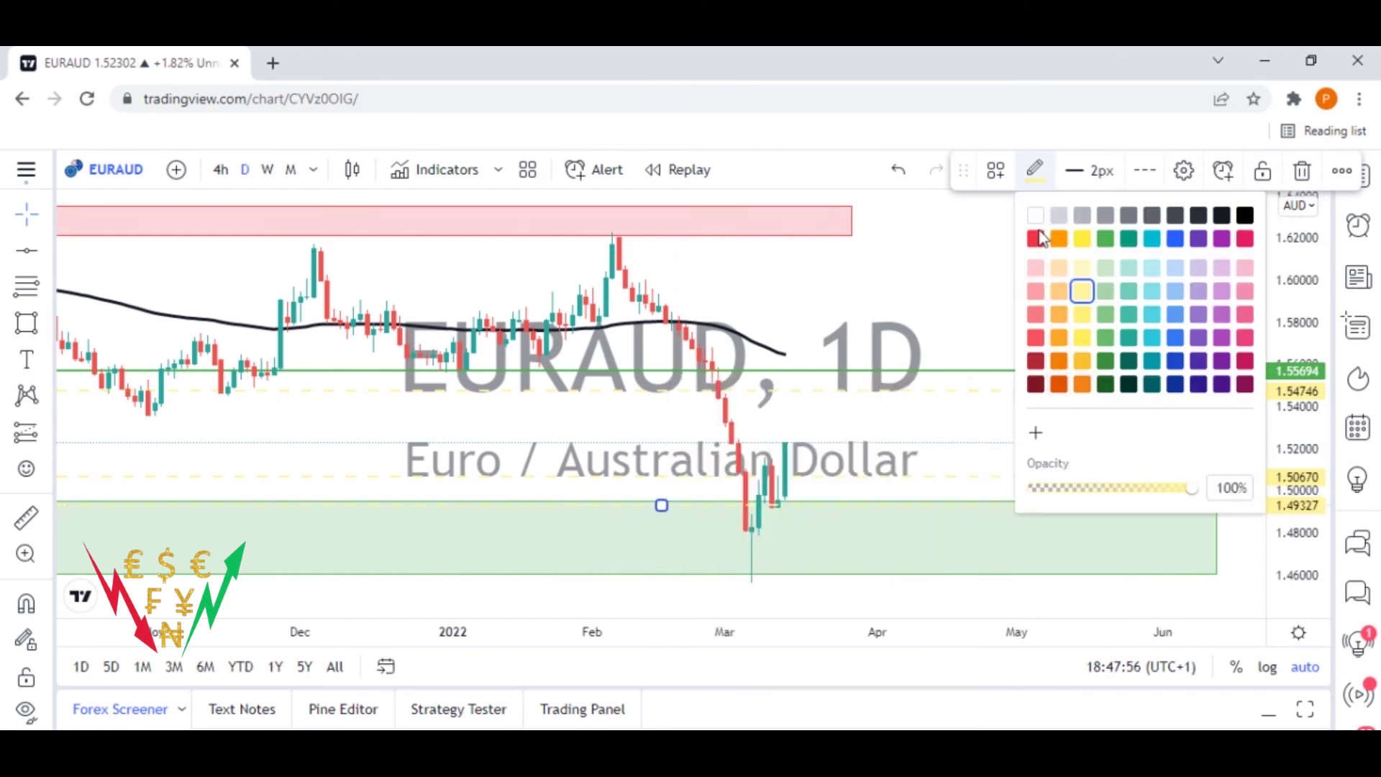
left_click(1035, 238)
left_click(914, 430)
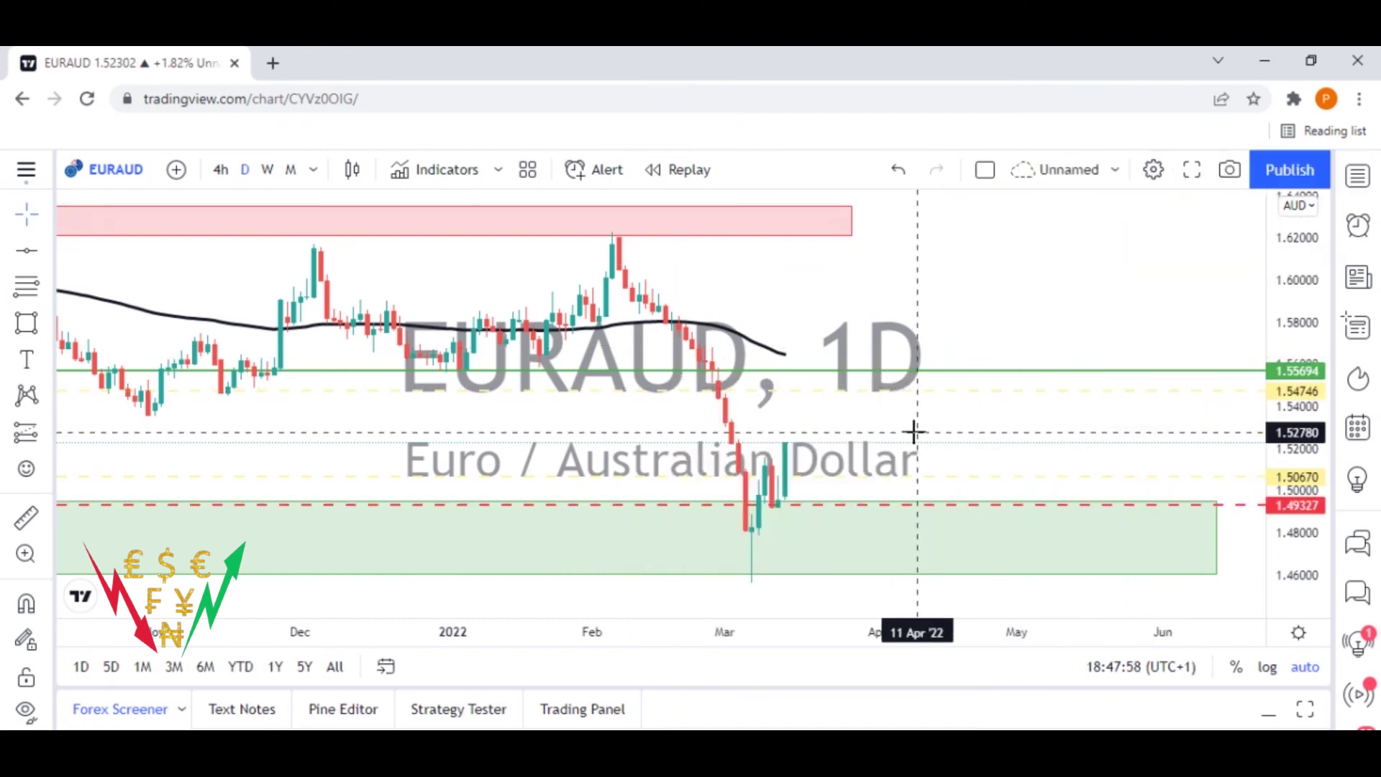
- Change the dashed line at about 1.547 to green
left_click(753, 393)
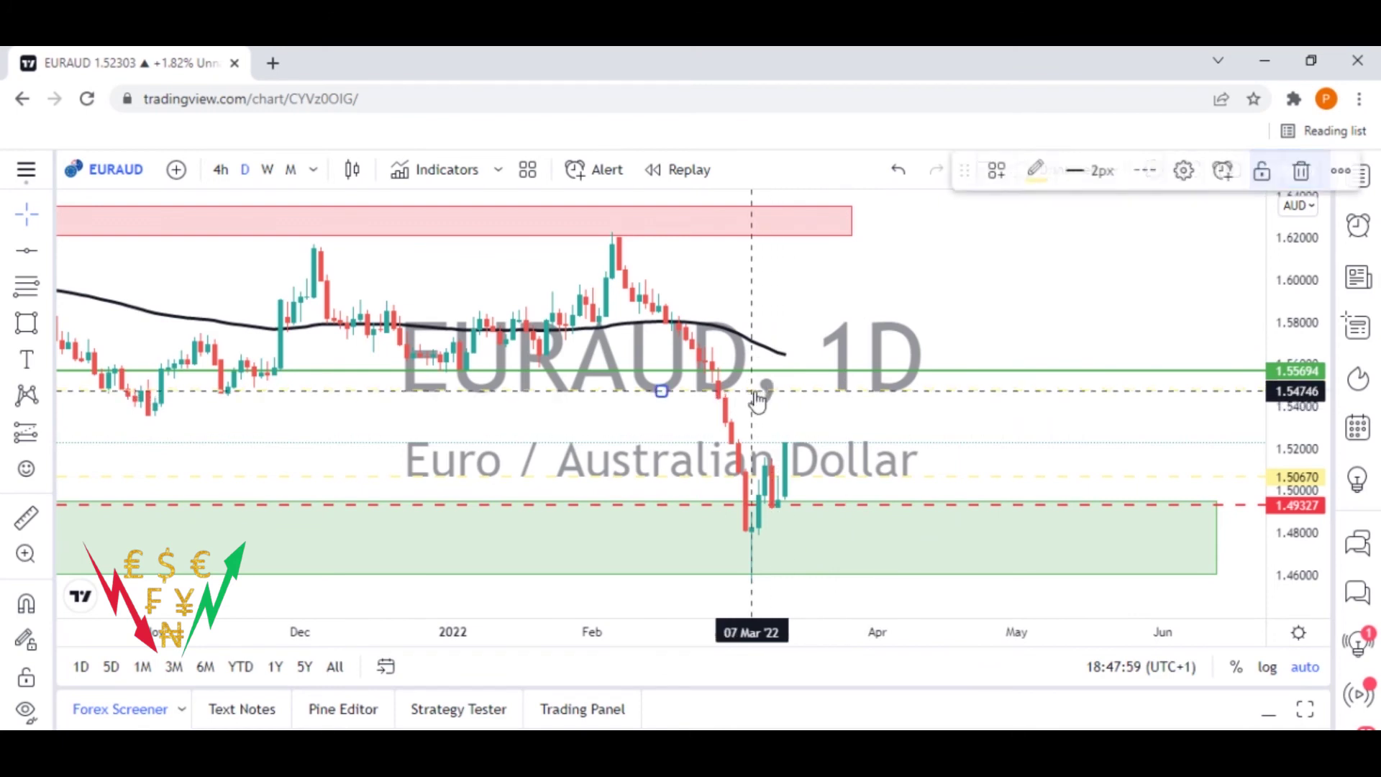
left_click(1035, 173)
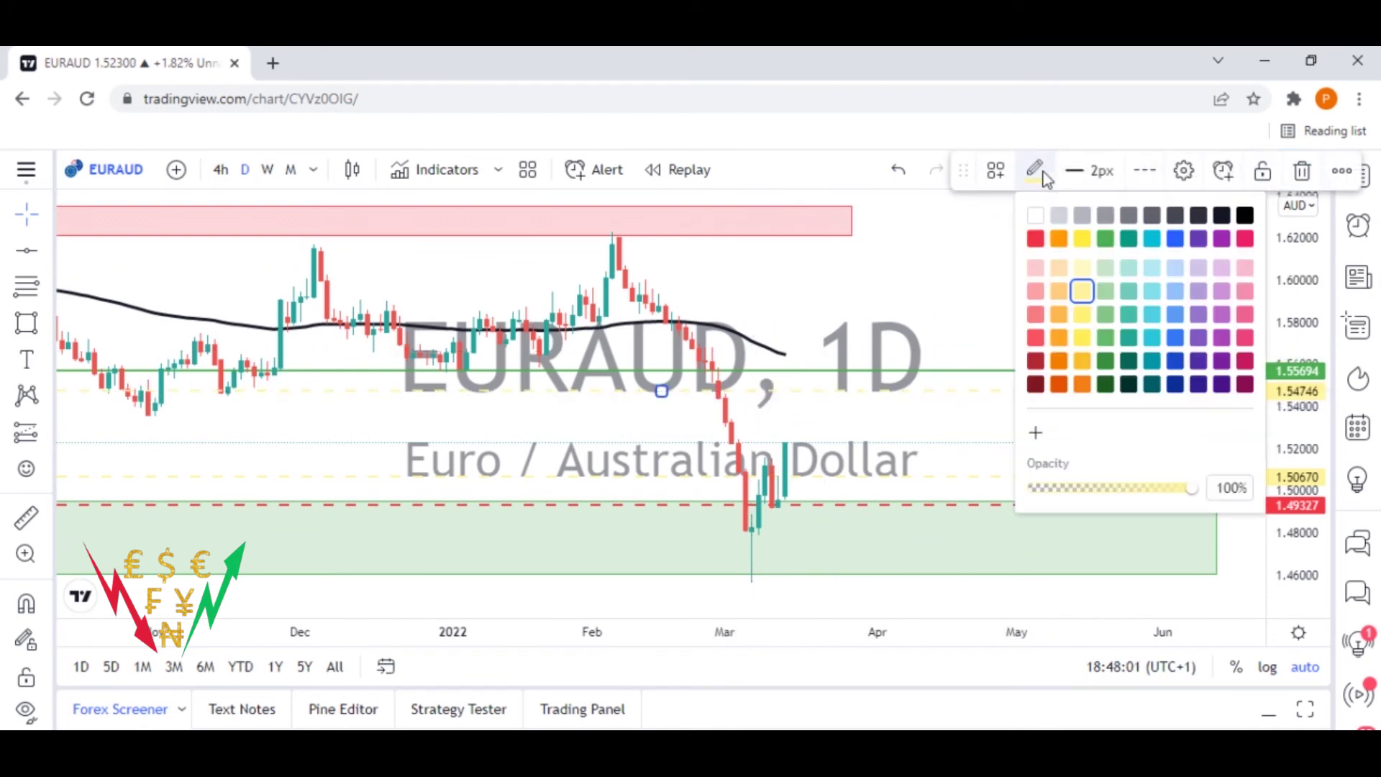
left_click(1106, 239)
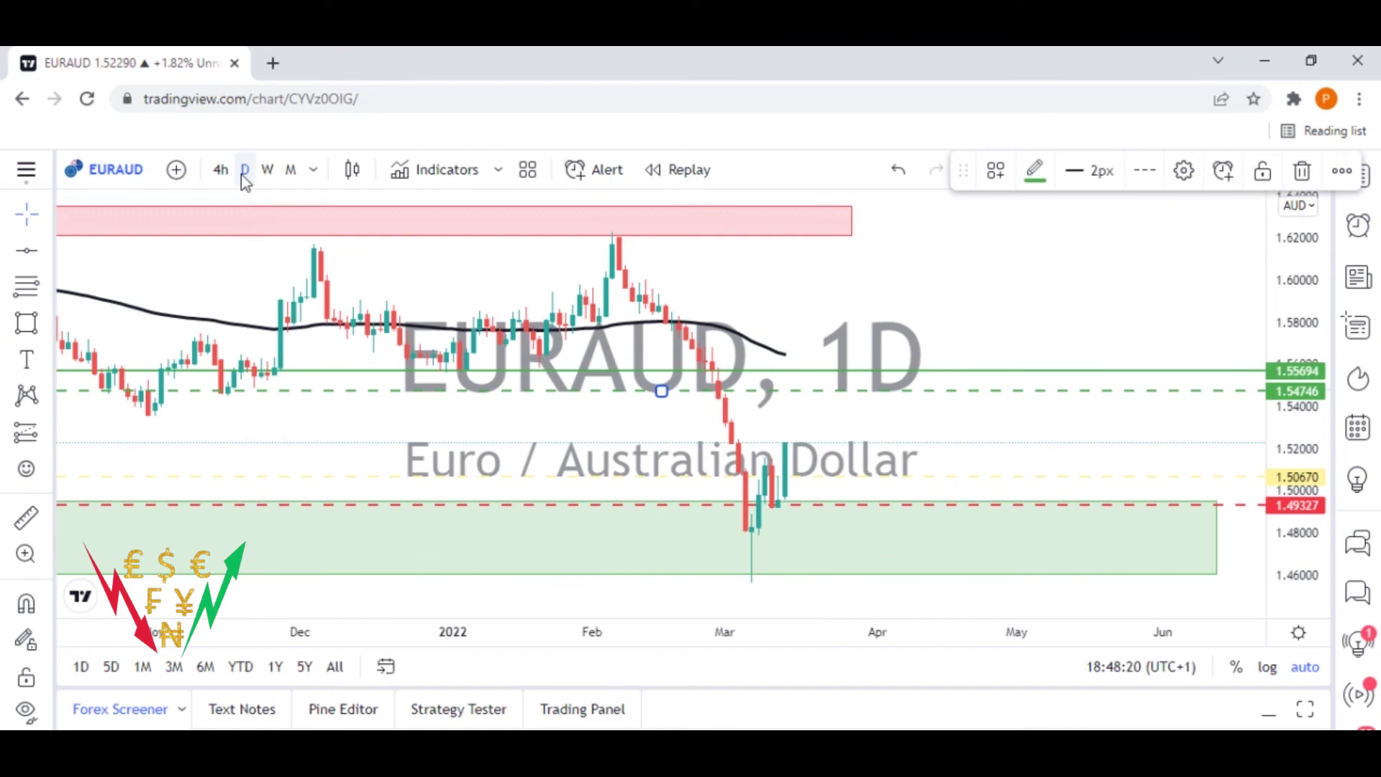
left_click(318, 174)
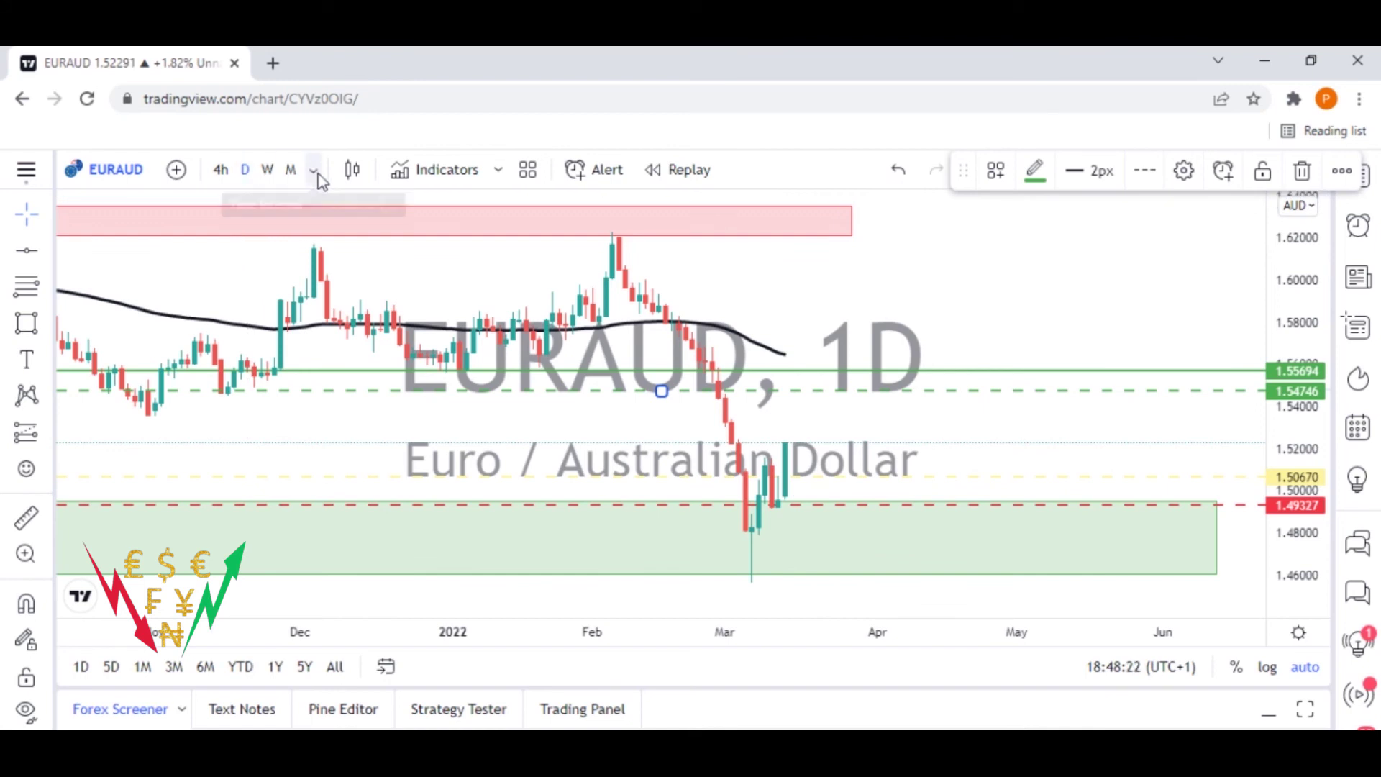
left_click(235, 262)
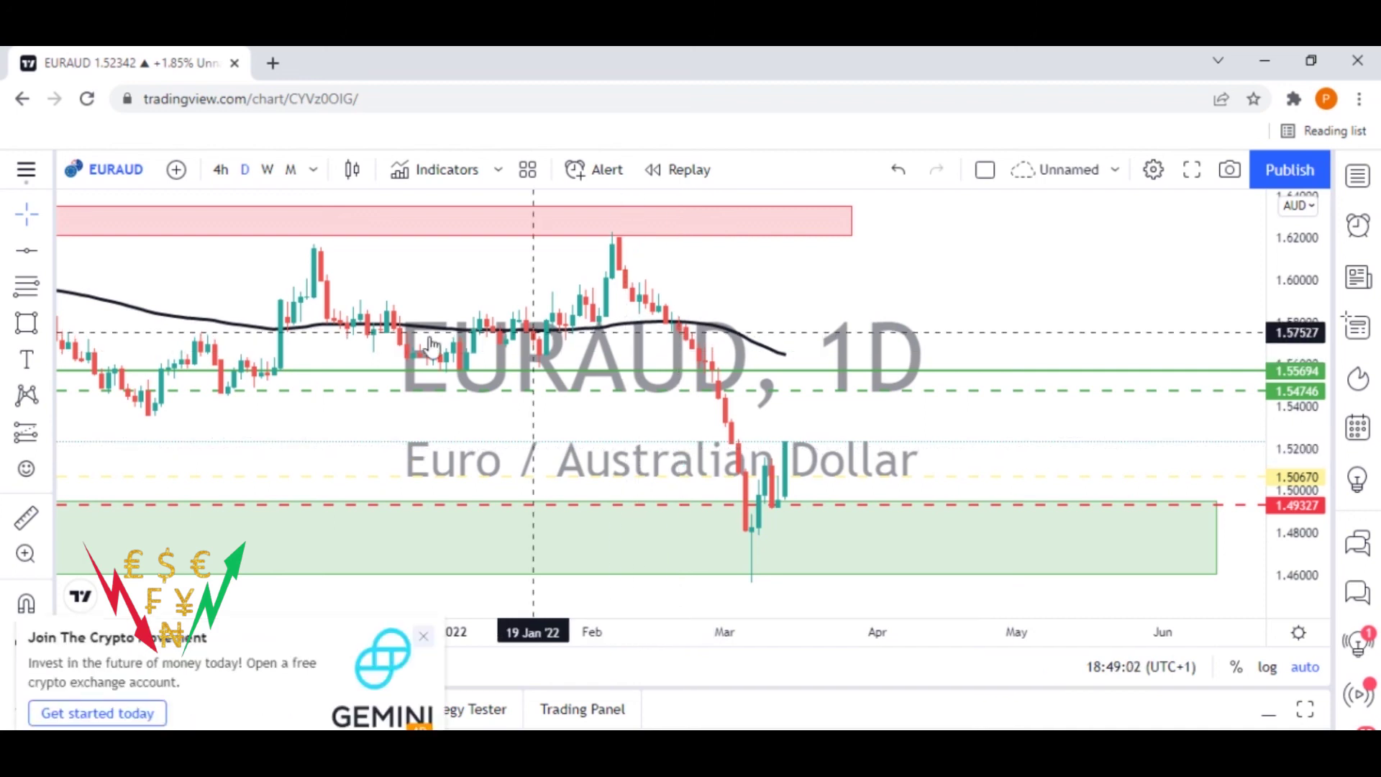
- Close the crypto advertisement covering the lower part of the chart
left_click(423, 638)
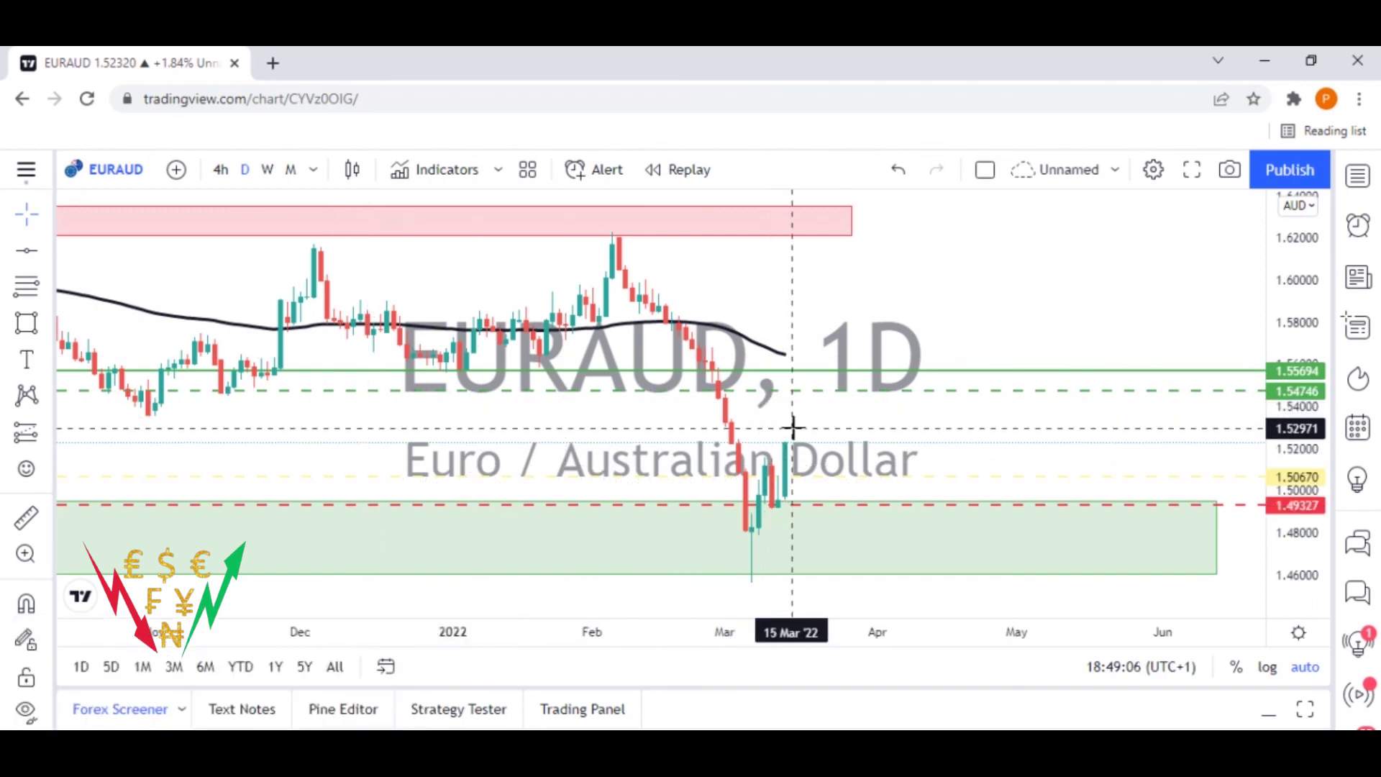